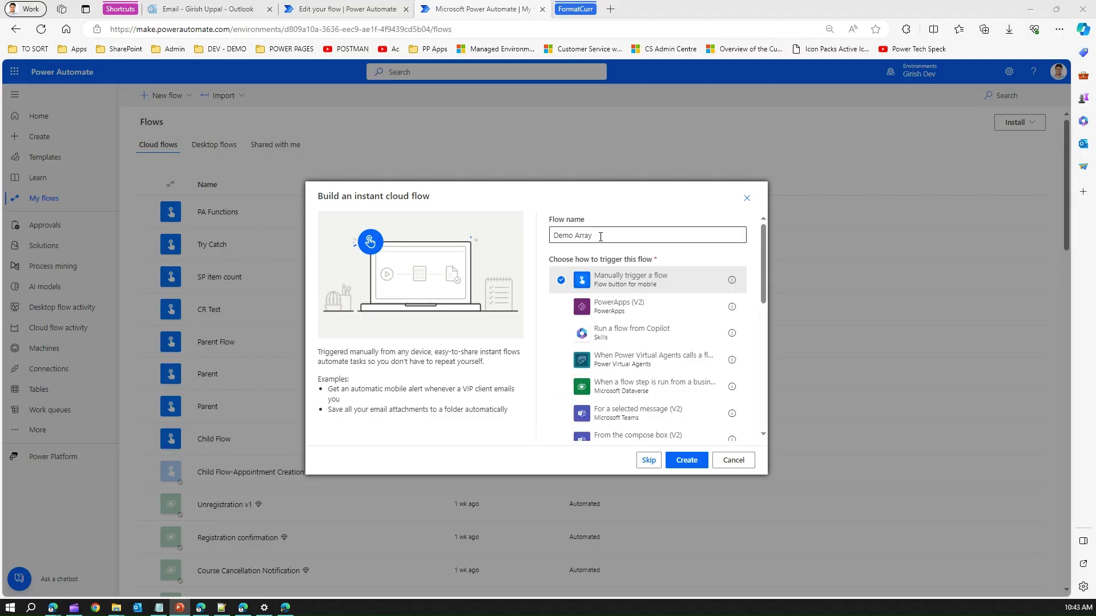
Create an instant cloud flow named 'Demo Array' with a manual trigger and open it in the designer.
click(688, 462)
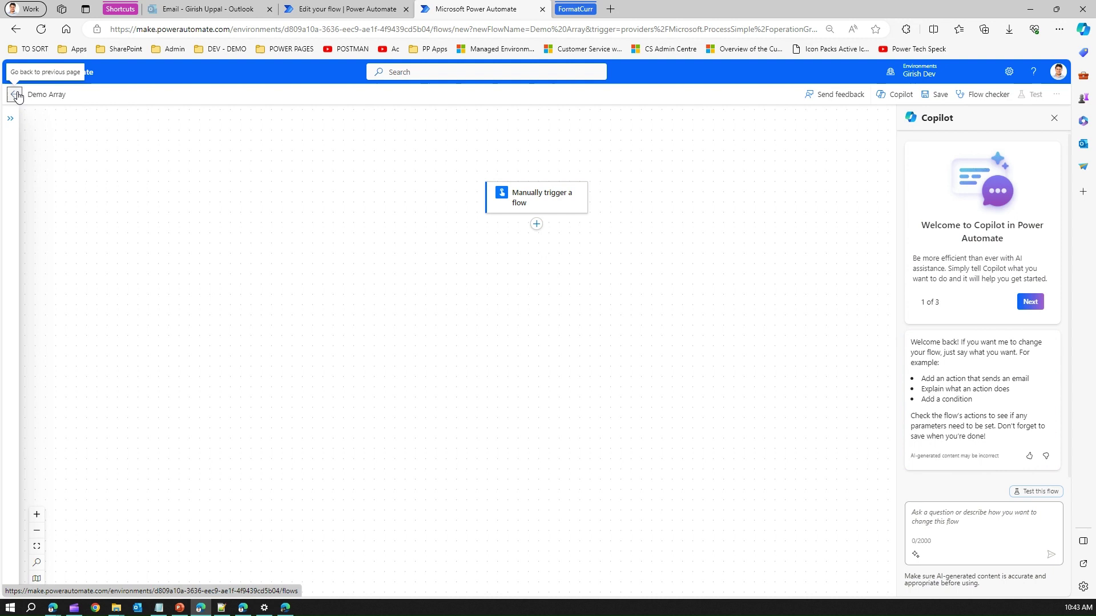
click(18, 95)
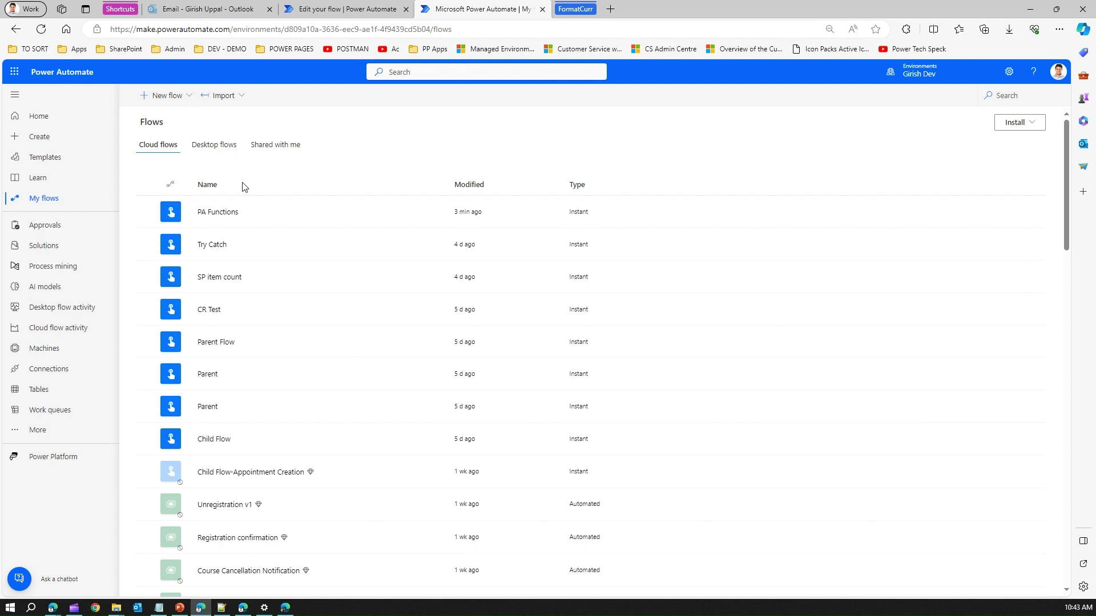
click(189, 98)
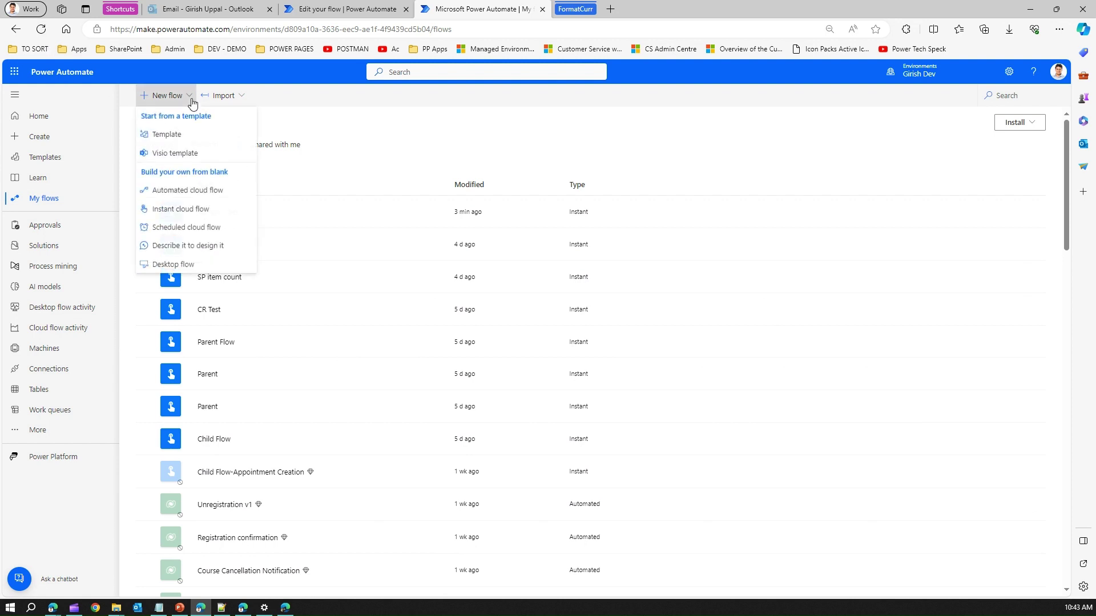
click(219, 210)
click(609, 235)
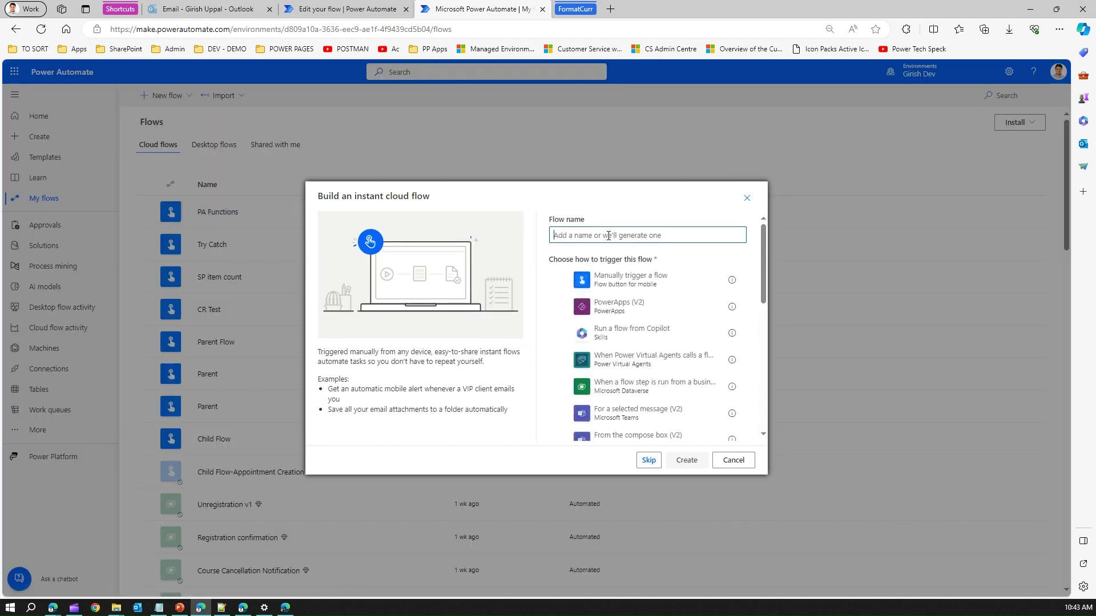
text(Demo Array)
click(628, 280)
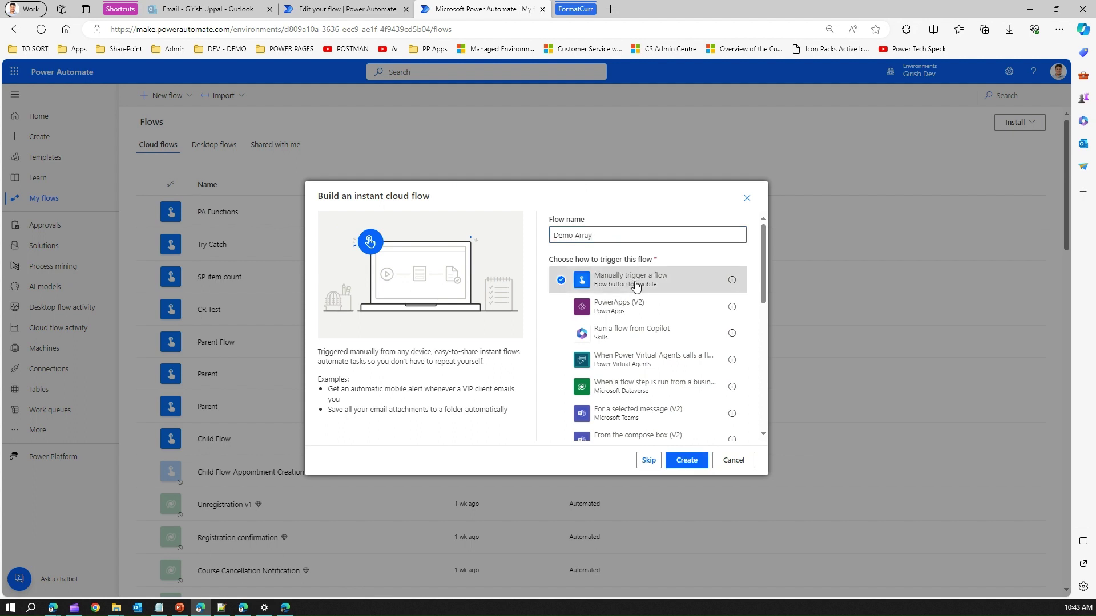
click(687, 460)
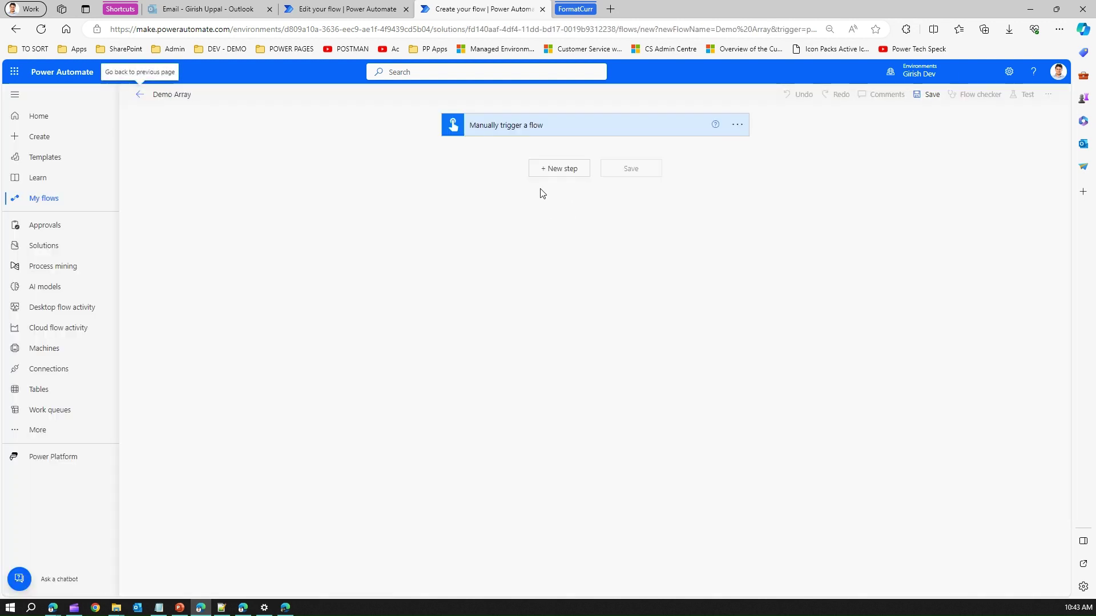
Add a Compose (Data Operation) action after the manual trigger by searching 'compose'.
click(562, 169)
text(co)
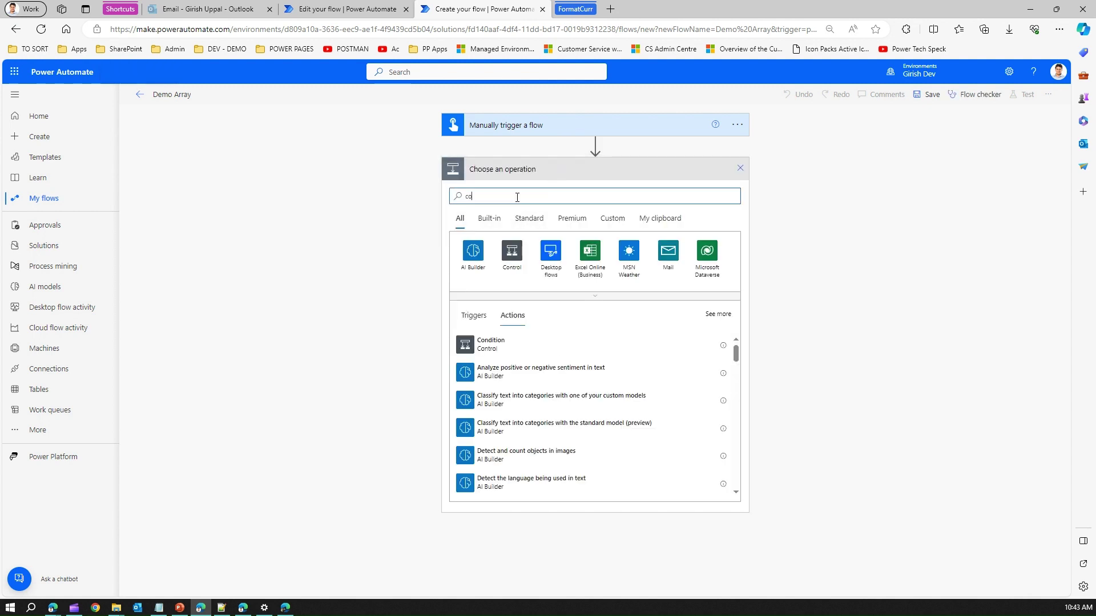
text(mpose)
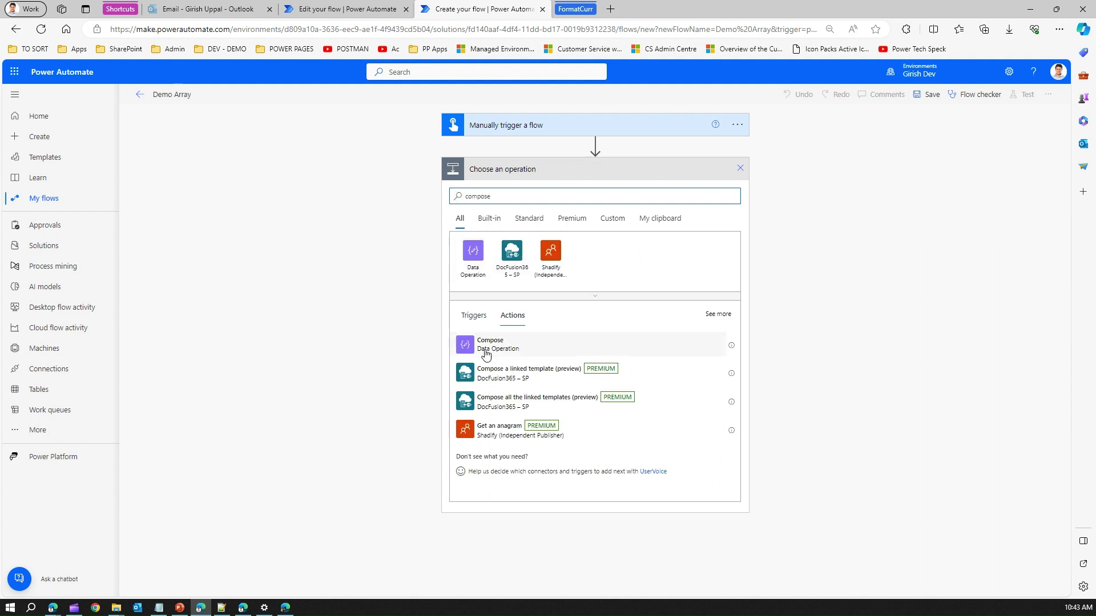
click(489, 346)
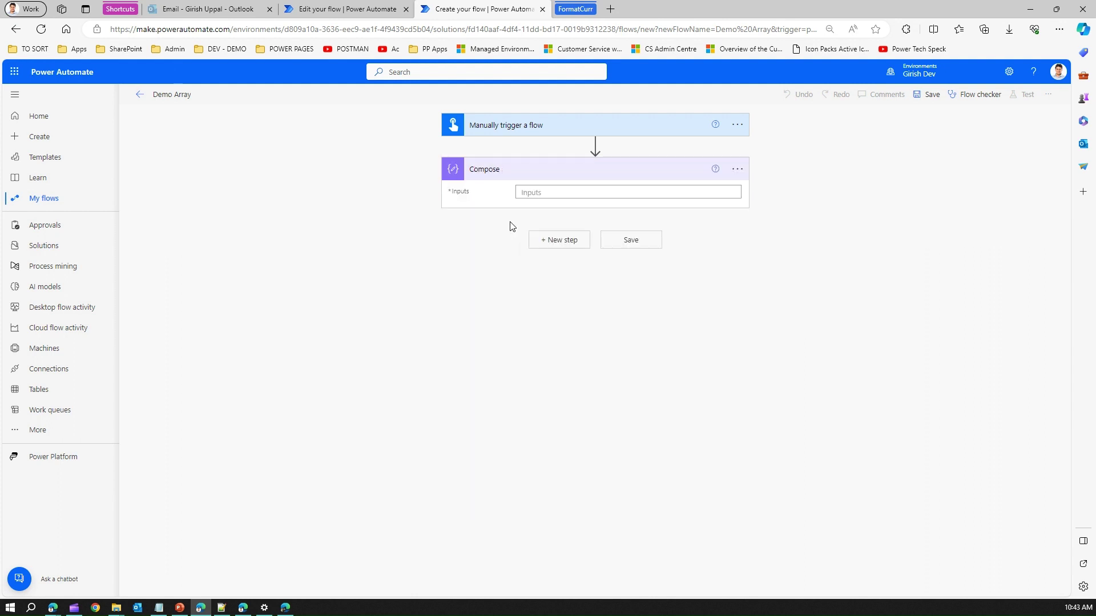
Enter the array ['Australia','Sydney','Brisbane',1,2,2.34,true] as the Compose action's inputs.
click(525, 196)
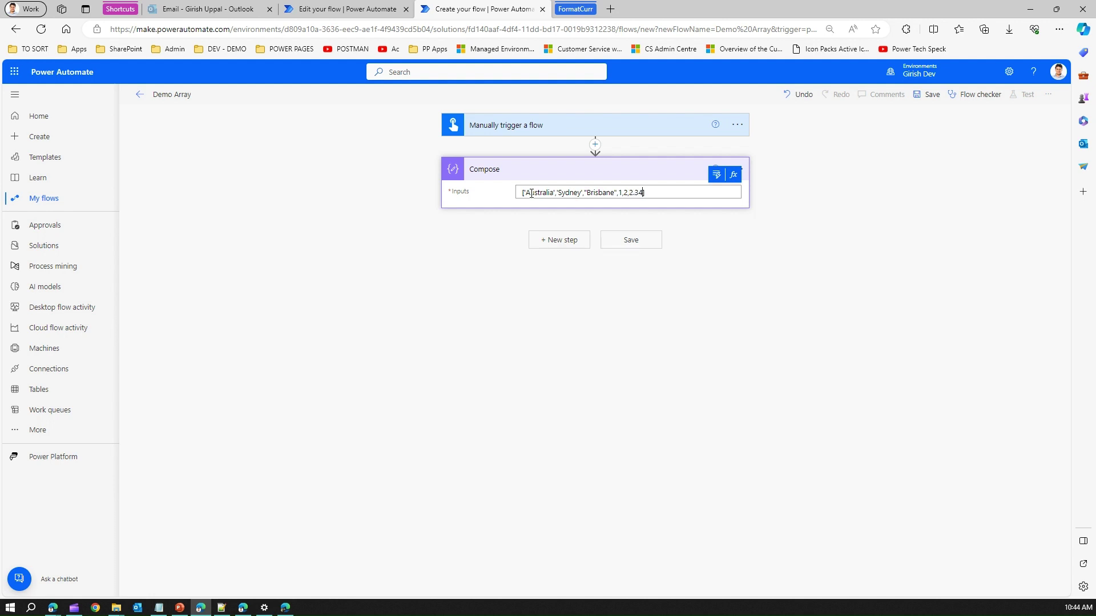
text(])
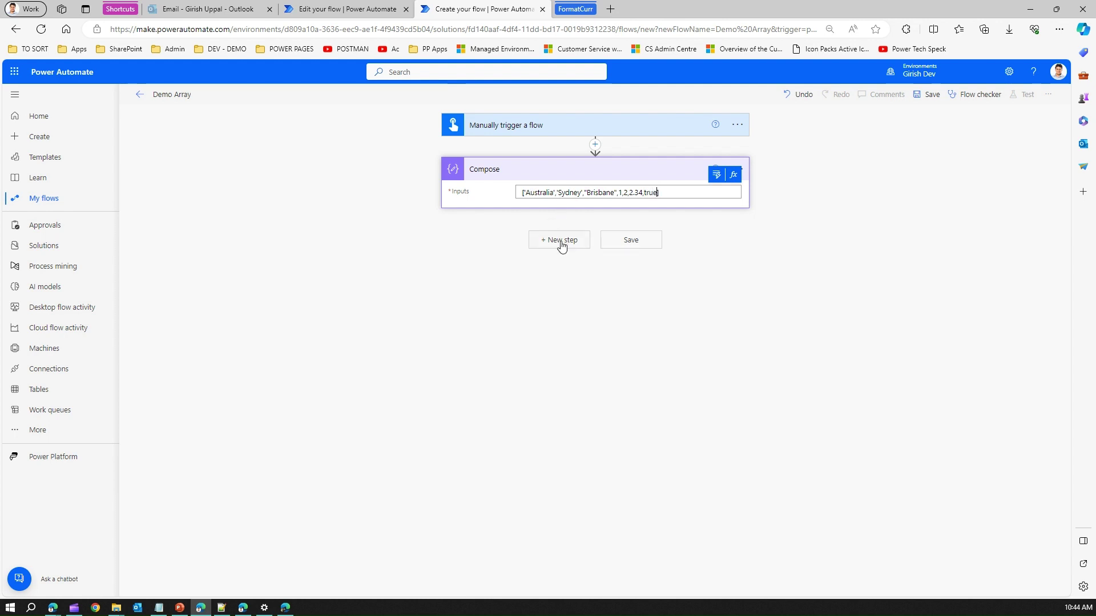
Save the flow, run a manually triggered test, and open the completed run.
click(615, 242)
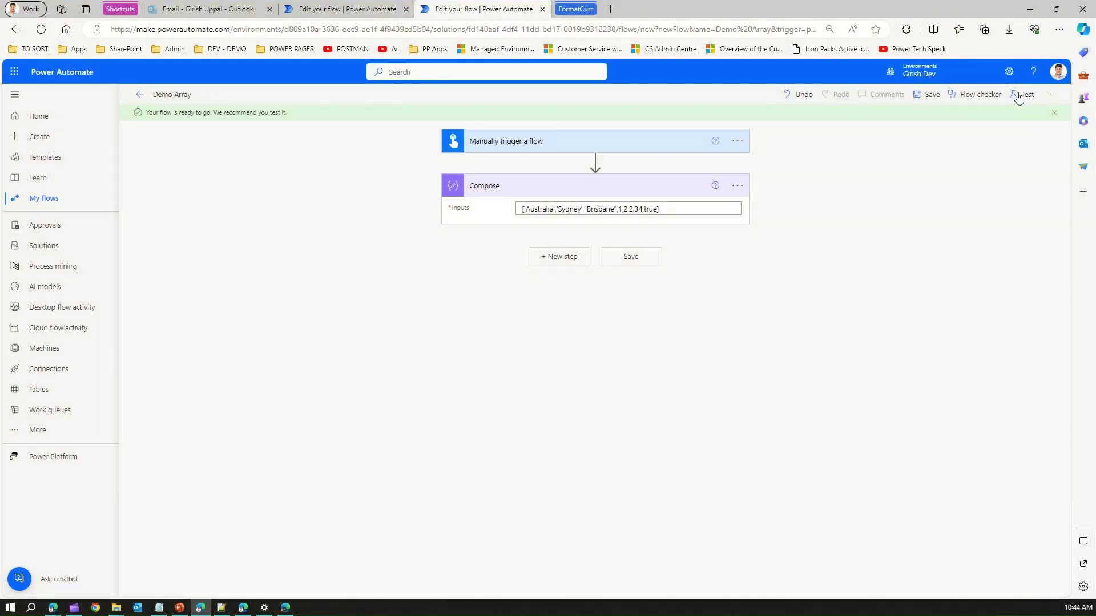
click(1021, 96)
click(896, 125)
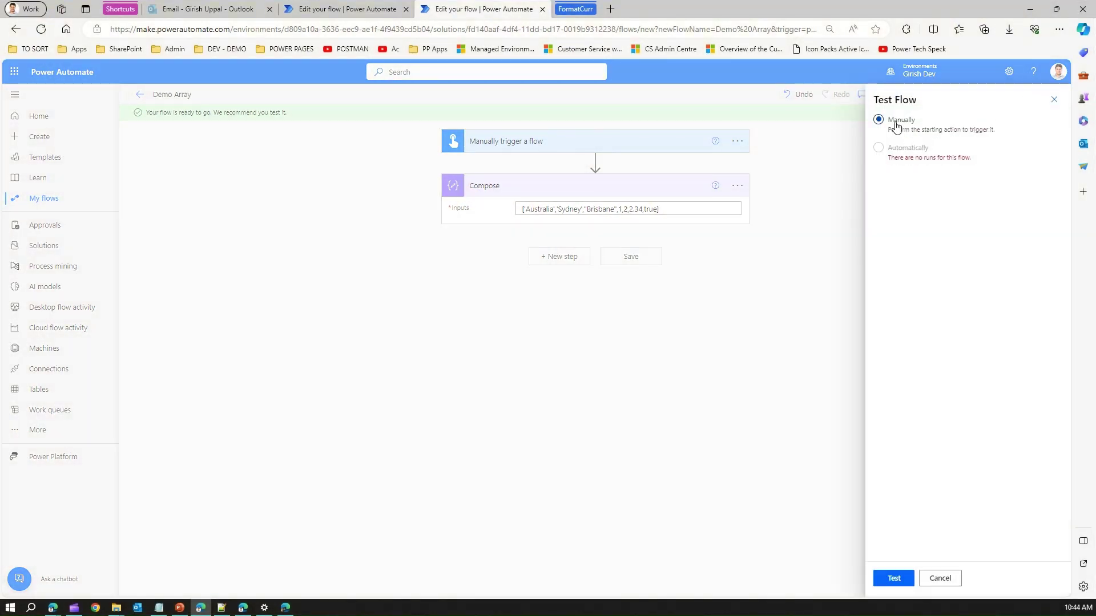
click(893, 578)
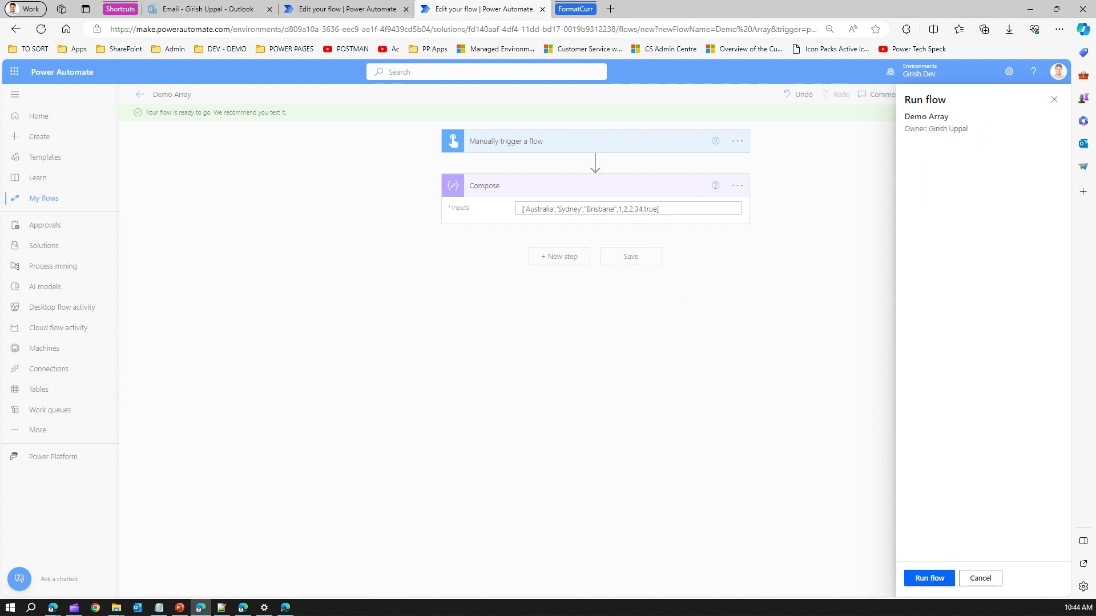
click(950, 581)
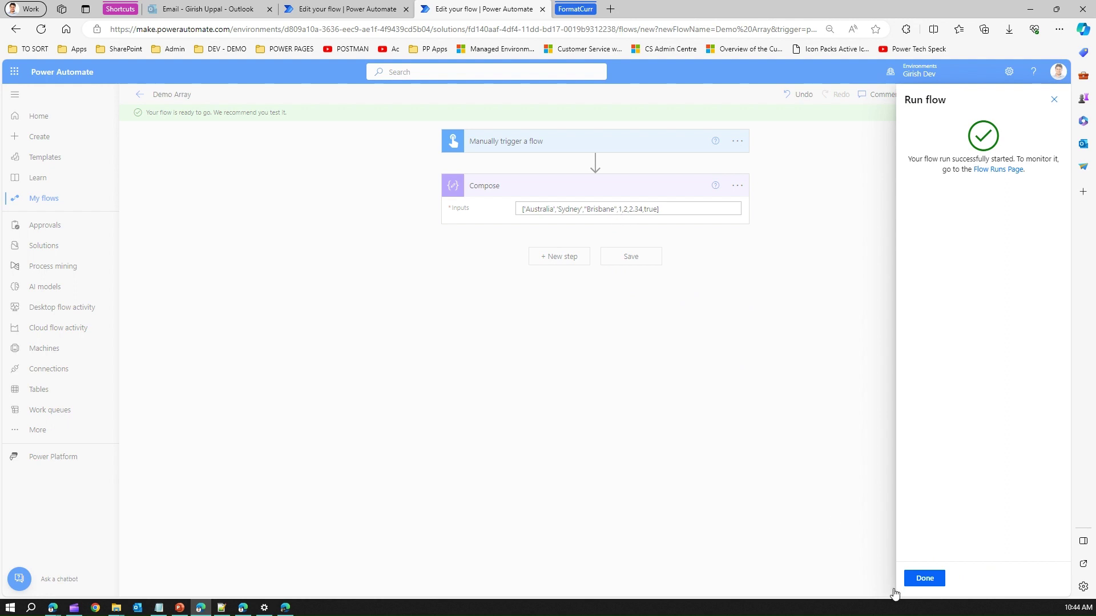
click(923, 578)
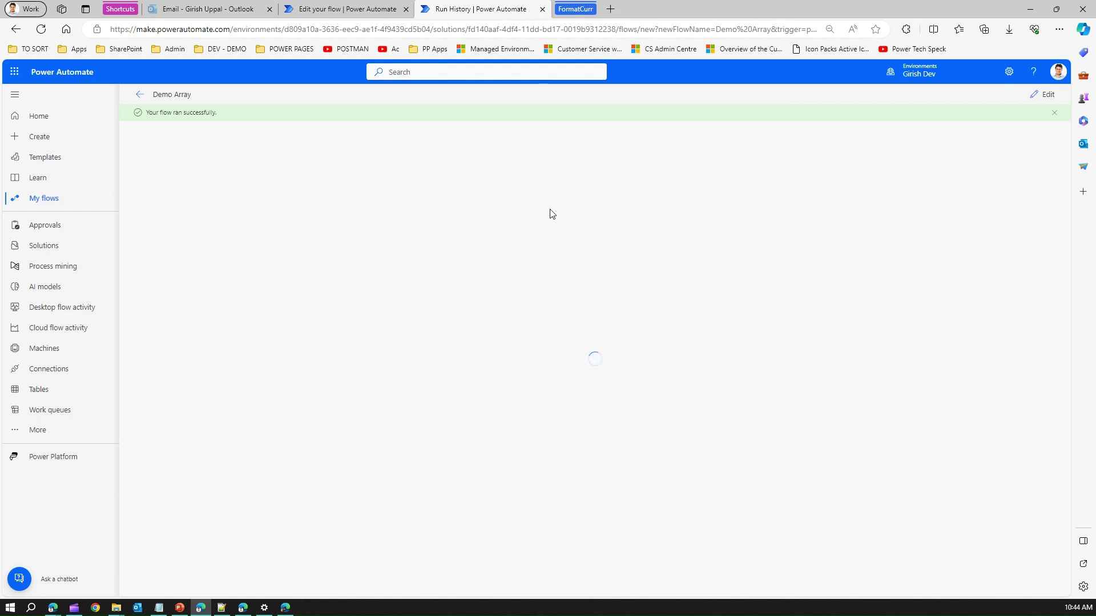
Expand the Compose step in the run to inspect its output array, then return to the flow details.
click(547, 194)
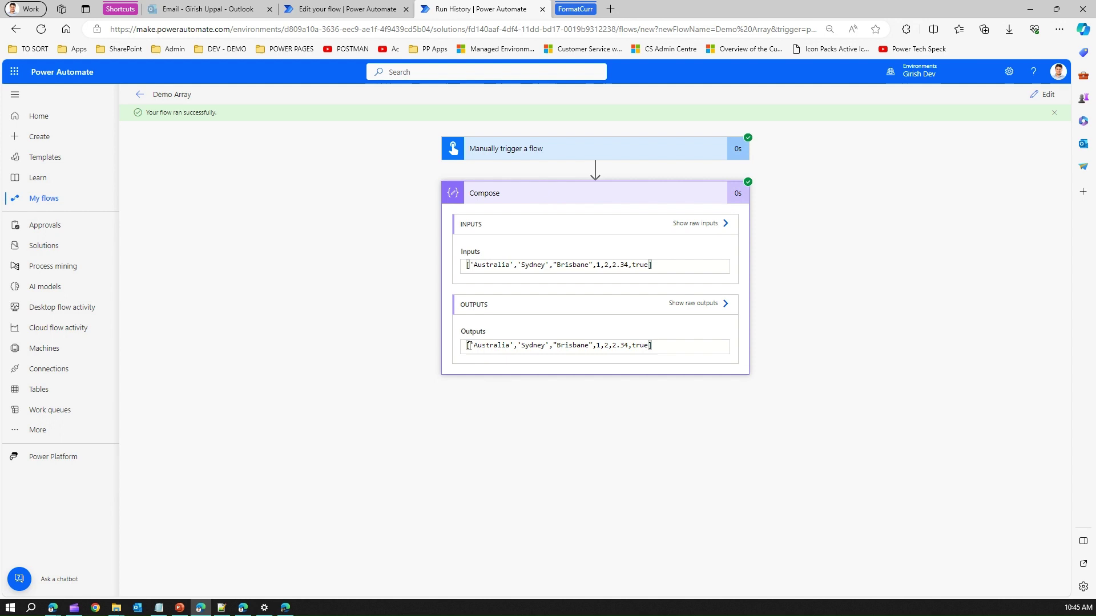
drag(475, 347, 601, 347)
drag(612, 346, 648, 347)
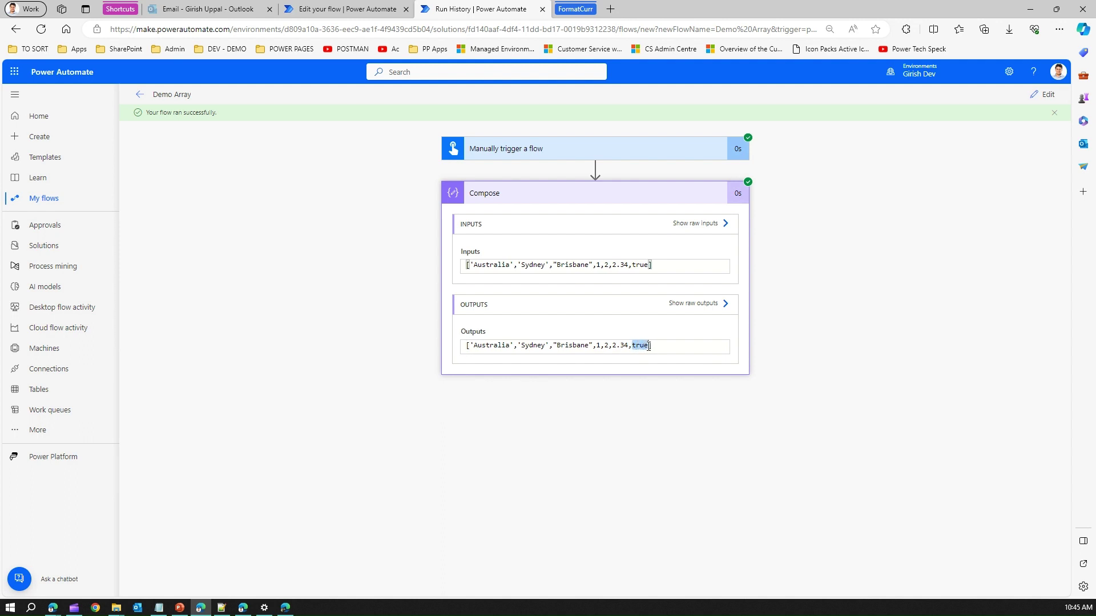
click(819, 313)
click(140, 96)
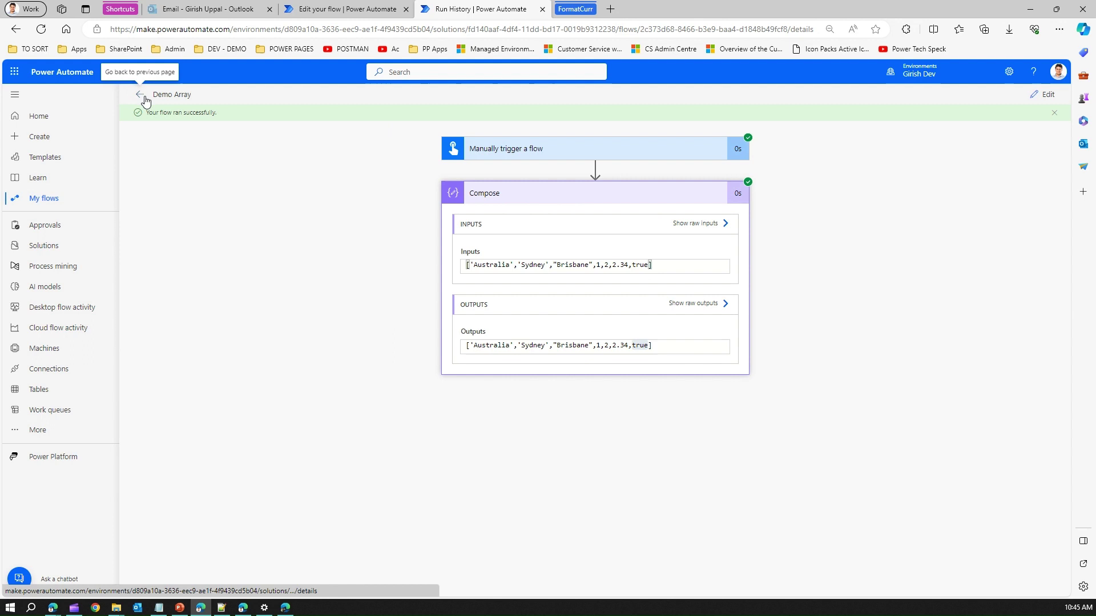
Switch to edit mode and add a second Compose action, Compose 2, selecting its Inputs box.
click(244, 95)
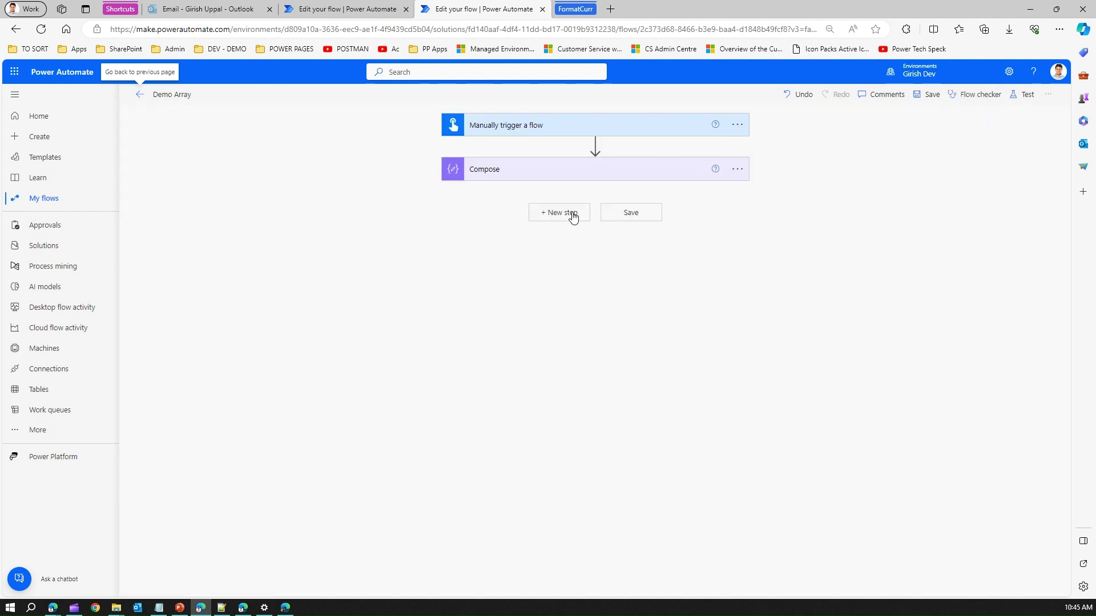
click(573, 215)
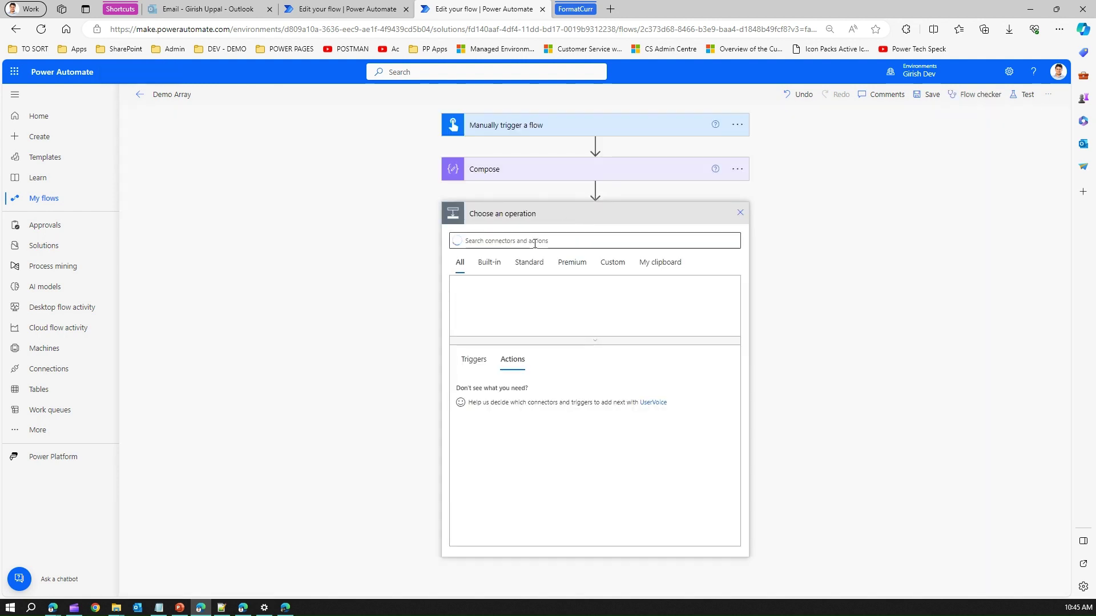
text(c)
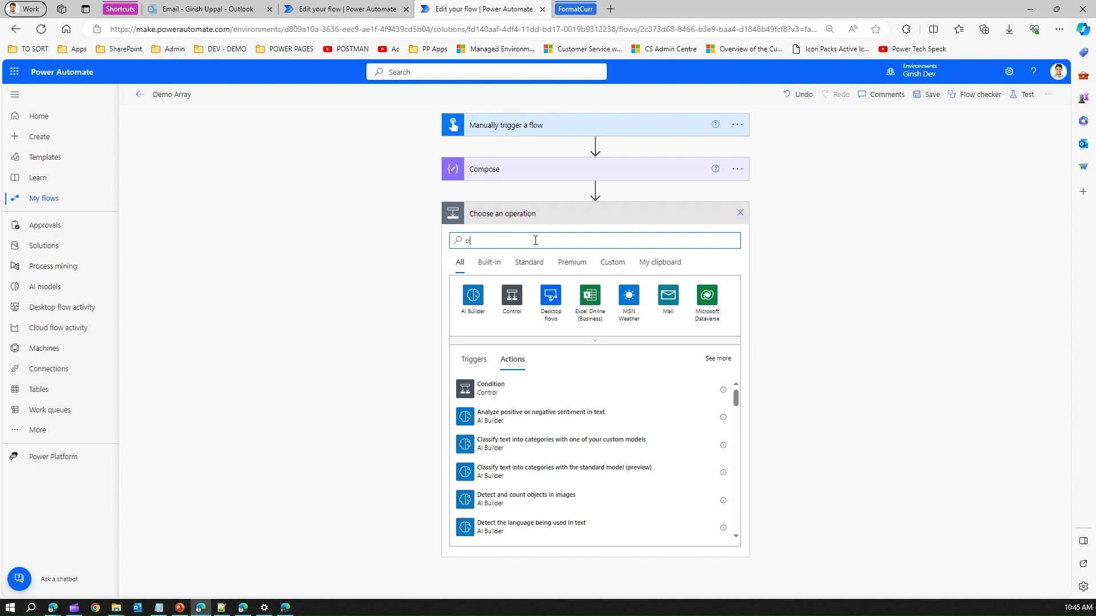
key(BackSpace)
text(c)
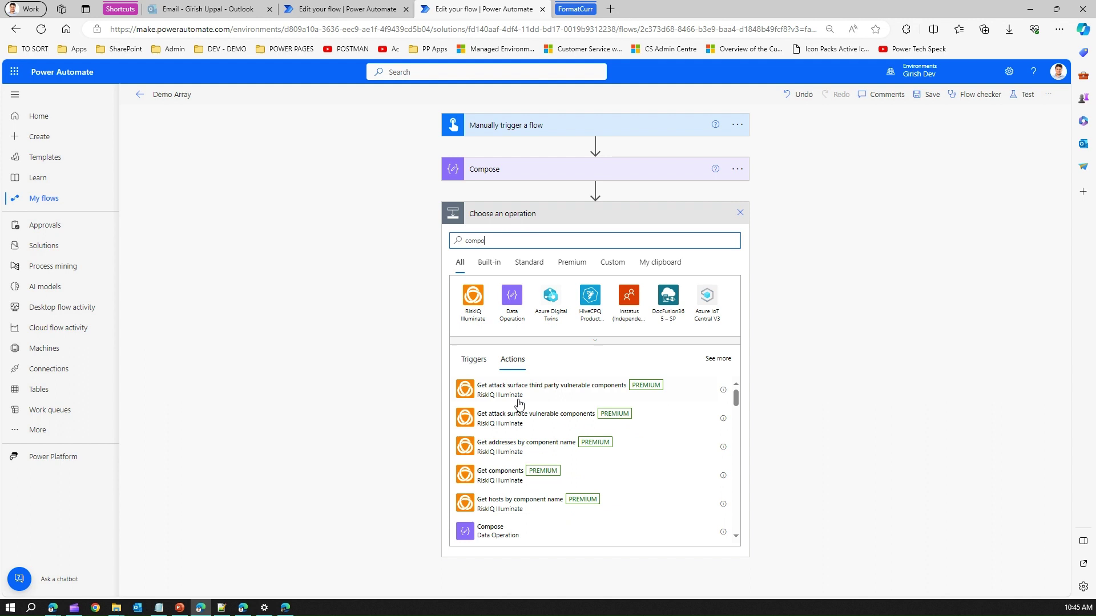
click(513, 296)
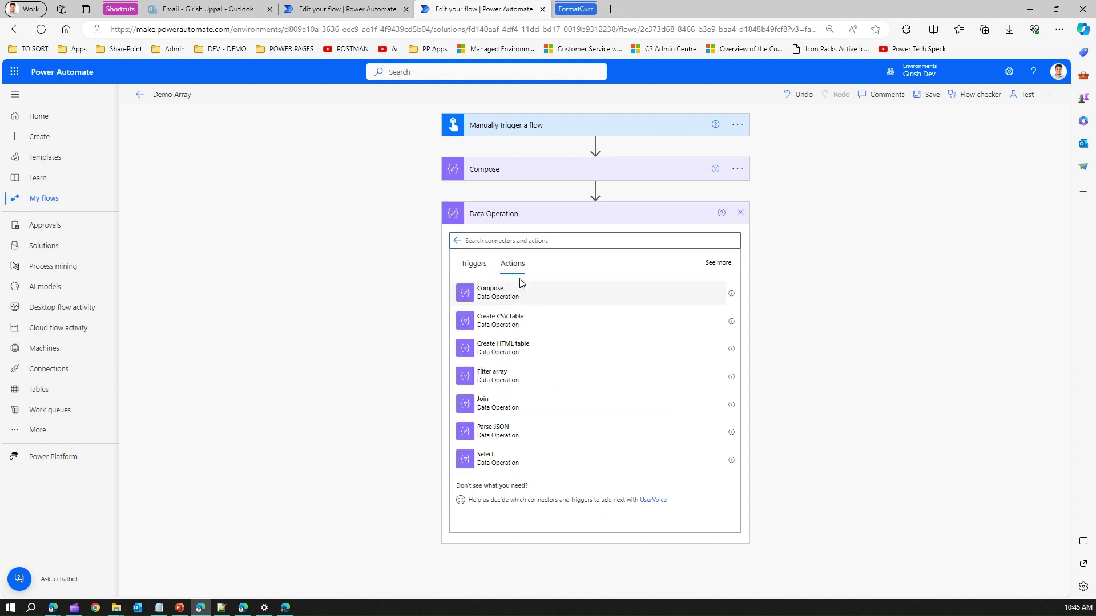
click(518, 286)
click(593, 234)
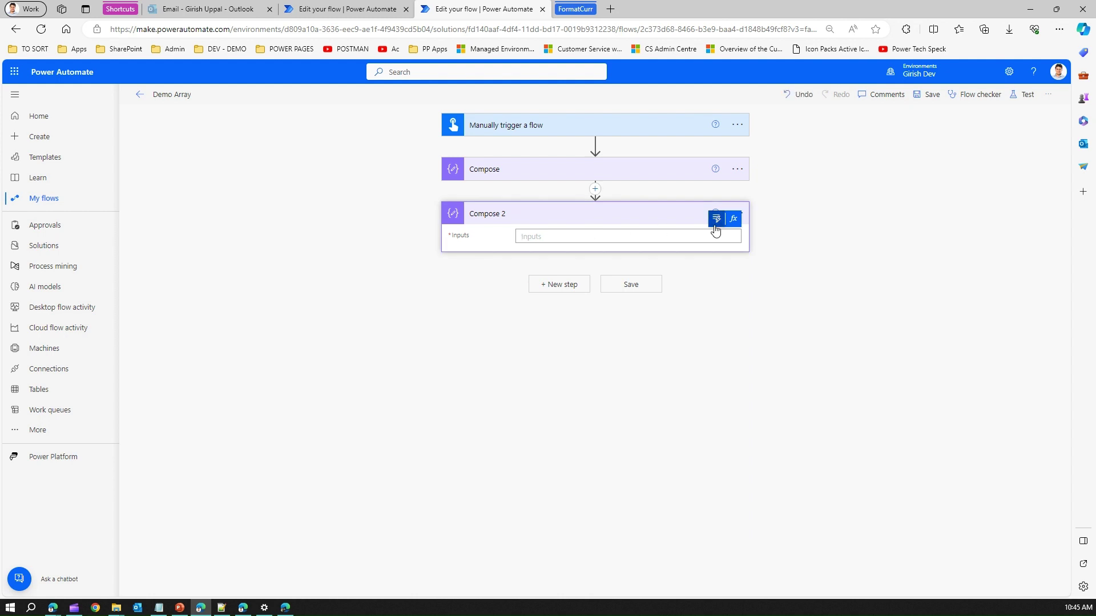
Enter the expression createArray('Germany') as Compose 2's inputs.
click(734, 220)
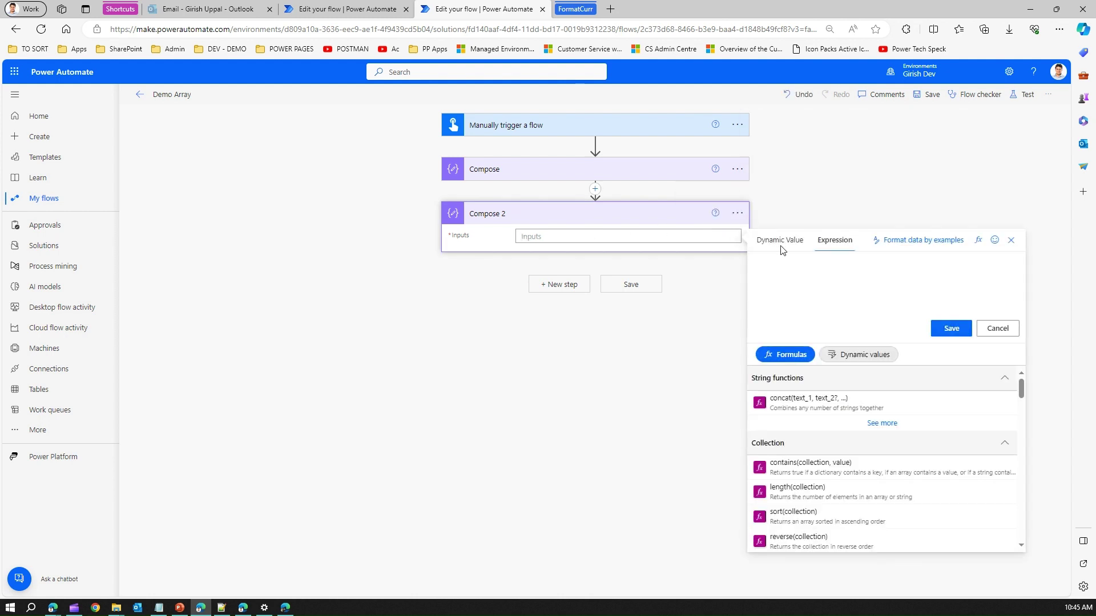
text(creat)
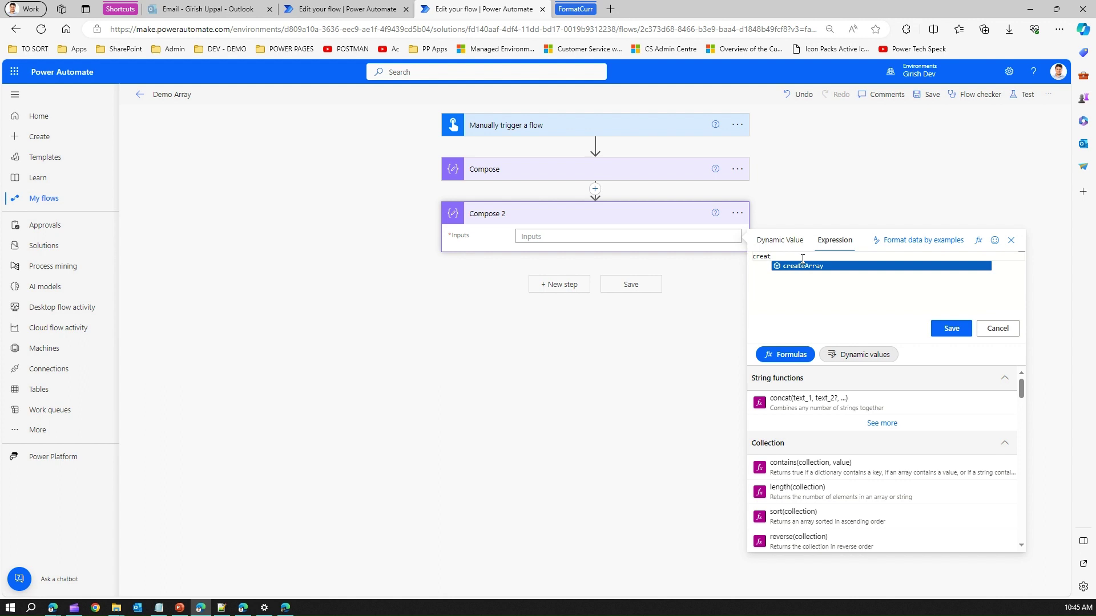
key(Tab)
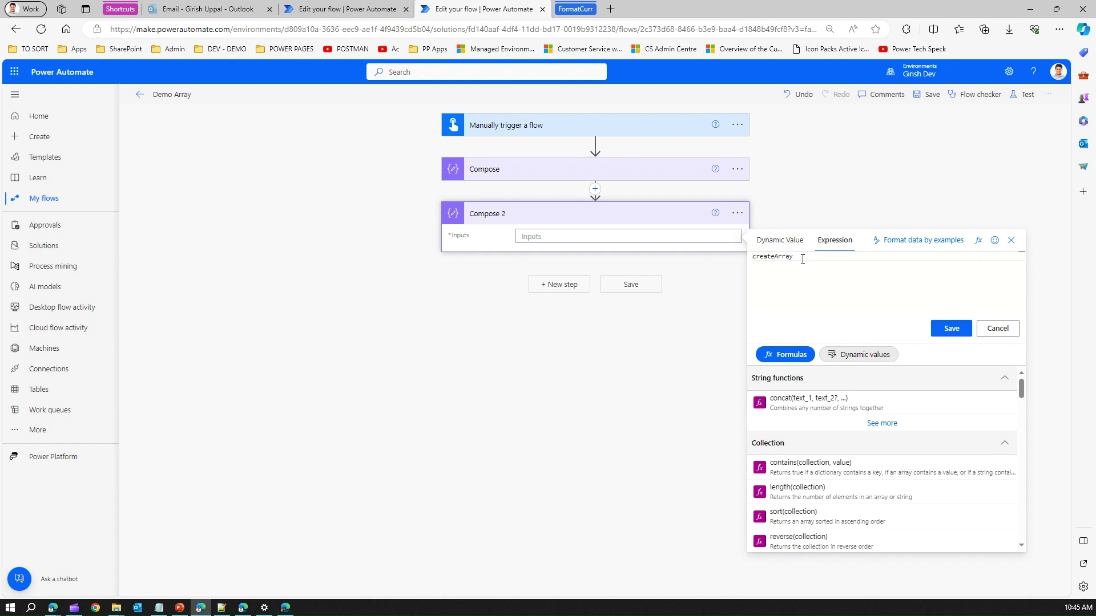
text(()
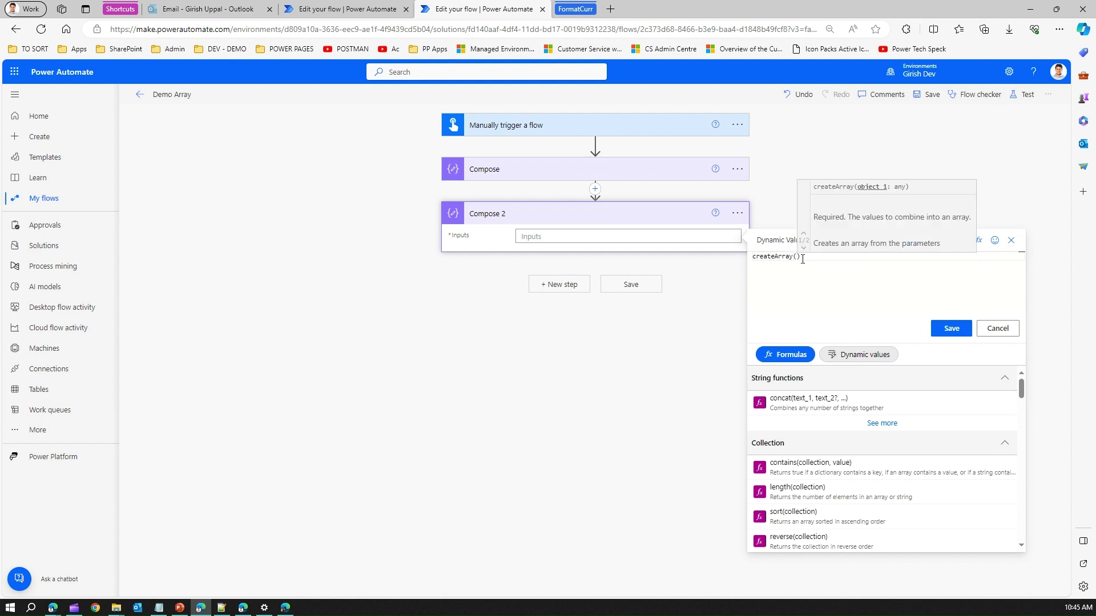
text(')
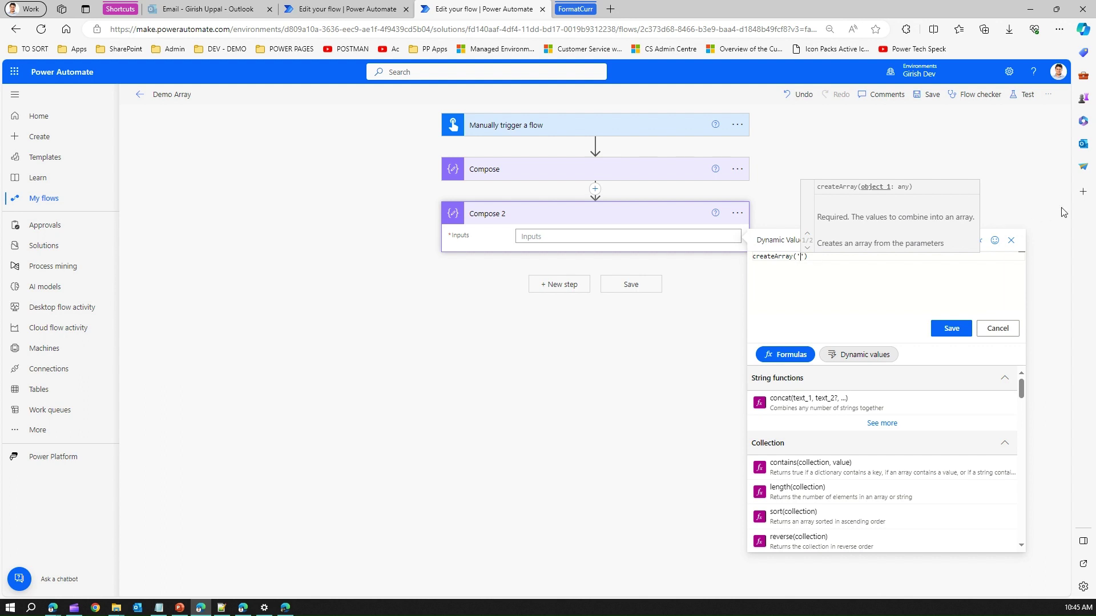
text(Germany)
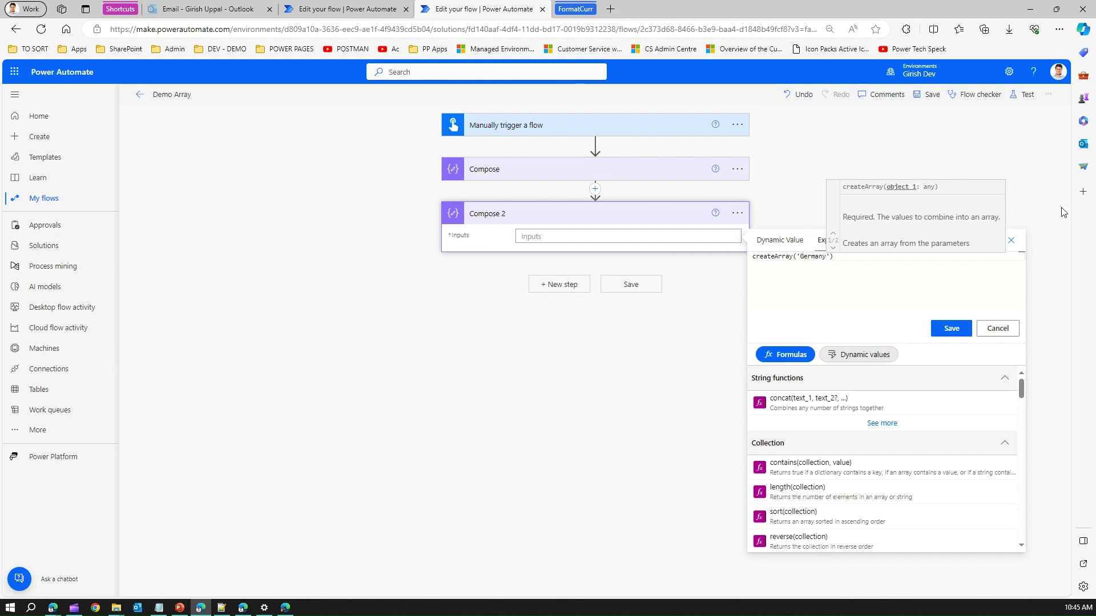
click(962, 330)
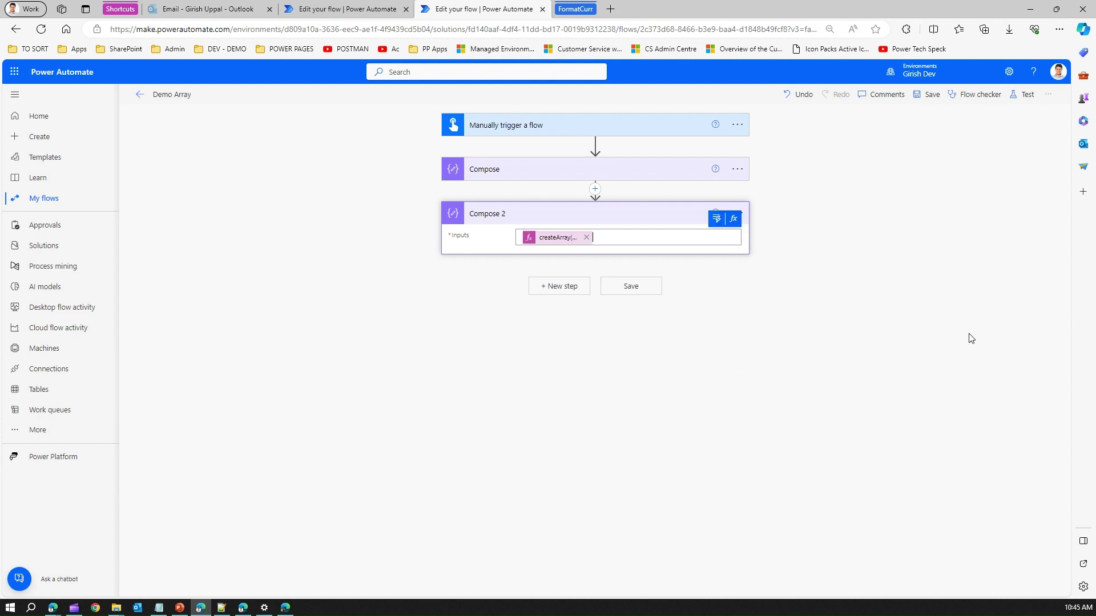
Change the quote before Germany in the createArray expression to a double quote.
click(568, 240)
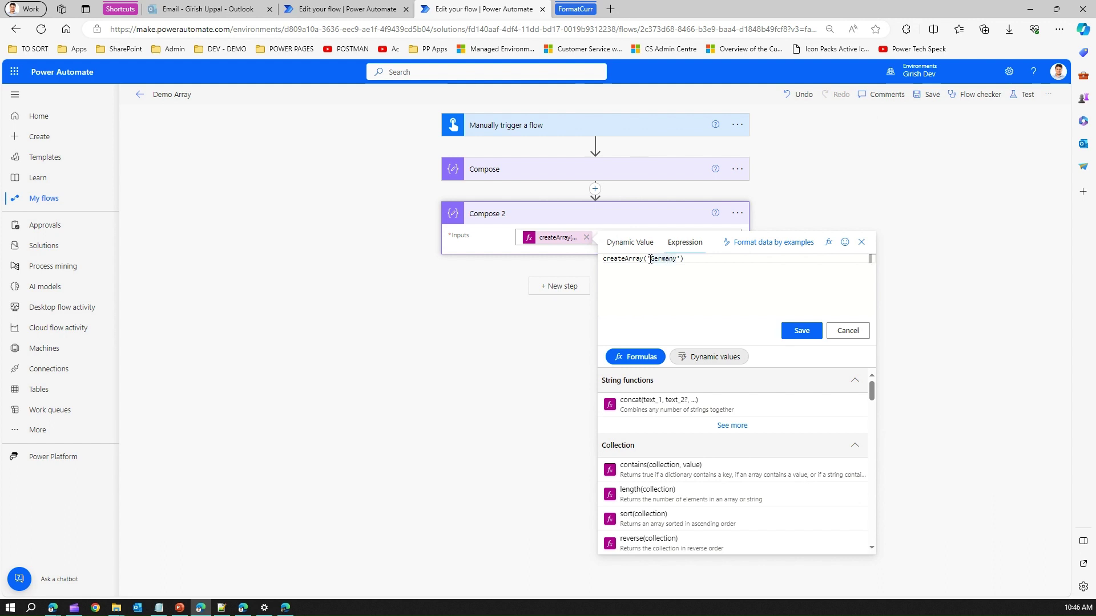
key(Delete)
text(")
click(801, 331)
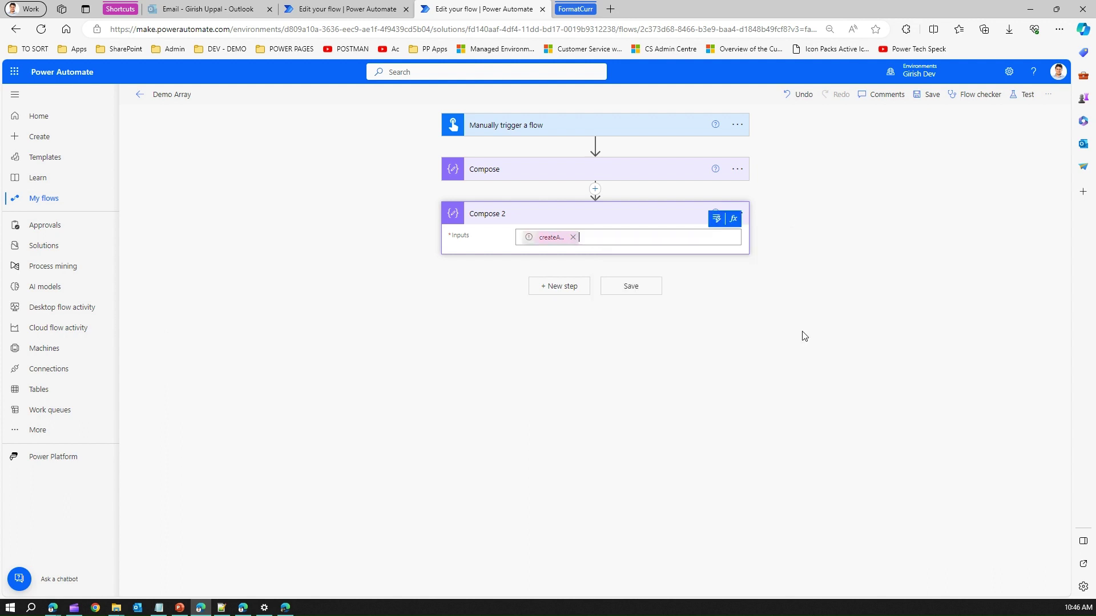
Replace the createArray argument with 'Germany','Berlin',2,4,5.432,true,false and save the expression.
click(545, 239)
double_click(645, 258)
key(Left)
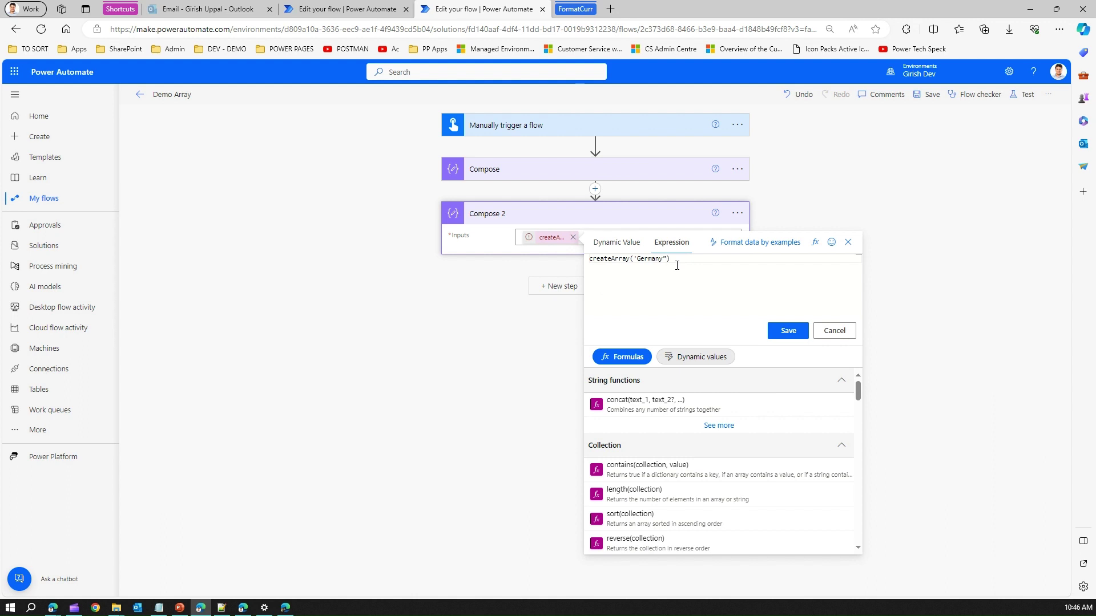
key(BackSpace)
key(BackSpace)
key(BackSpace)
key(BackSpace)
key(BackSpace)
key(BackSpace)
text('Germany)
text(',')
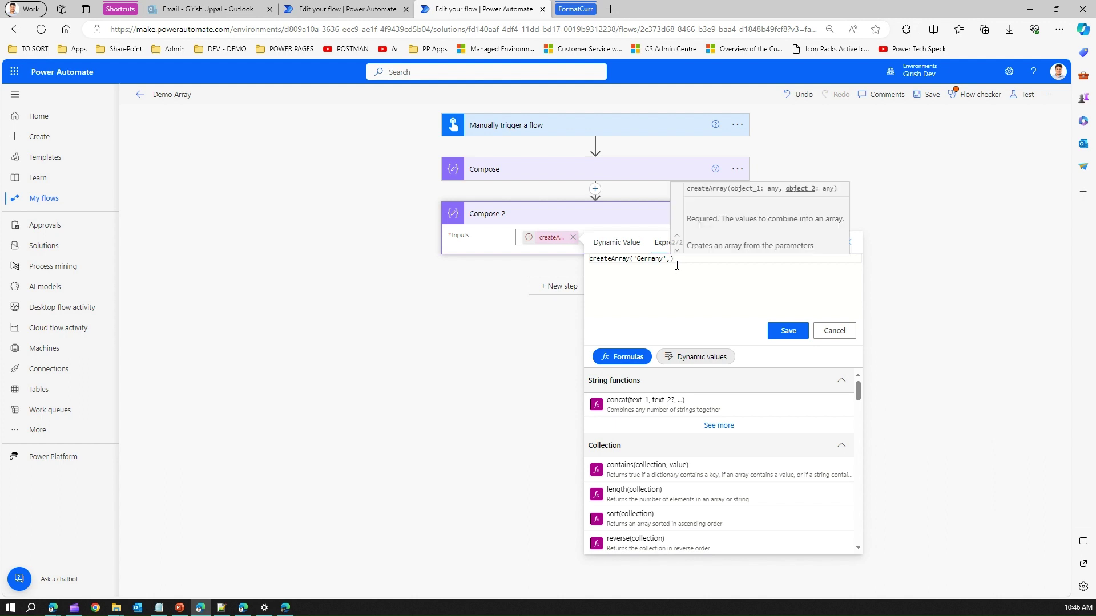
text(Berlin)
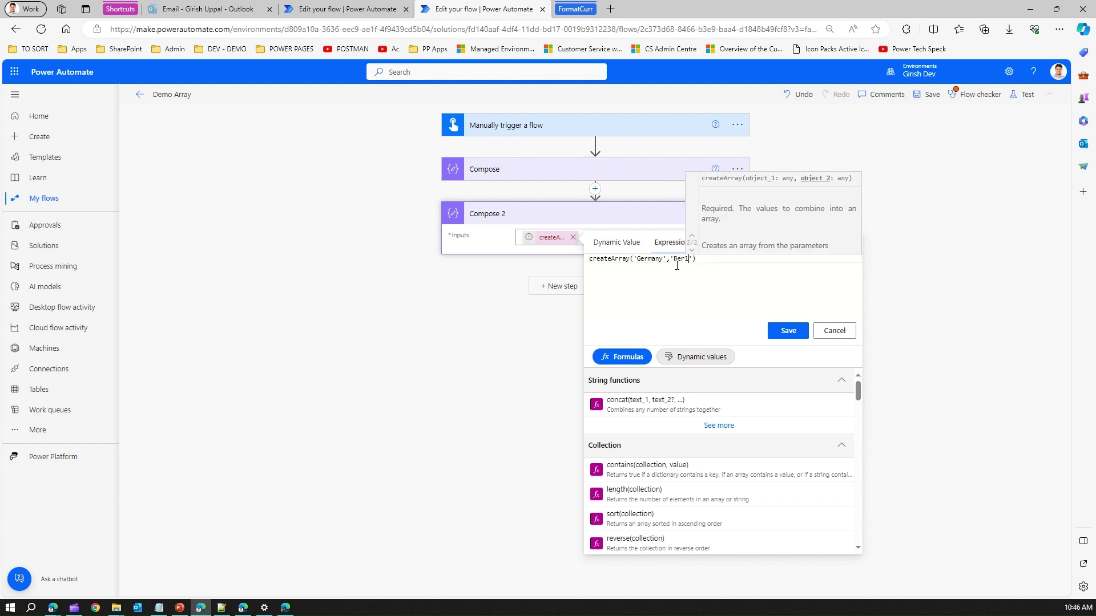
text(',)
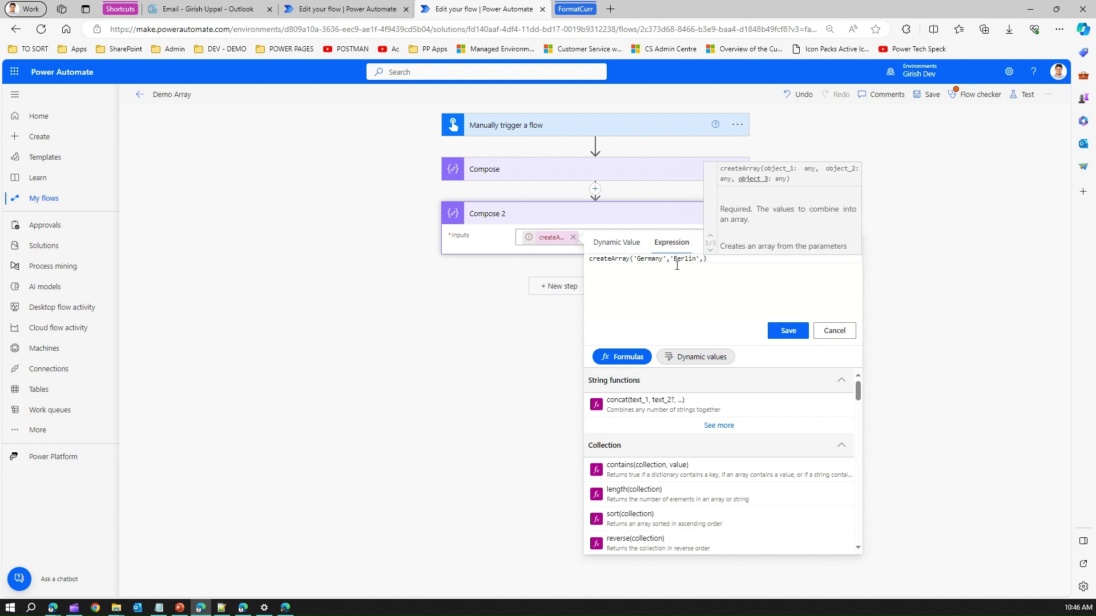
text(2,4)
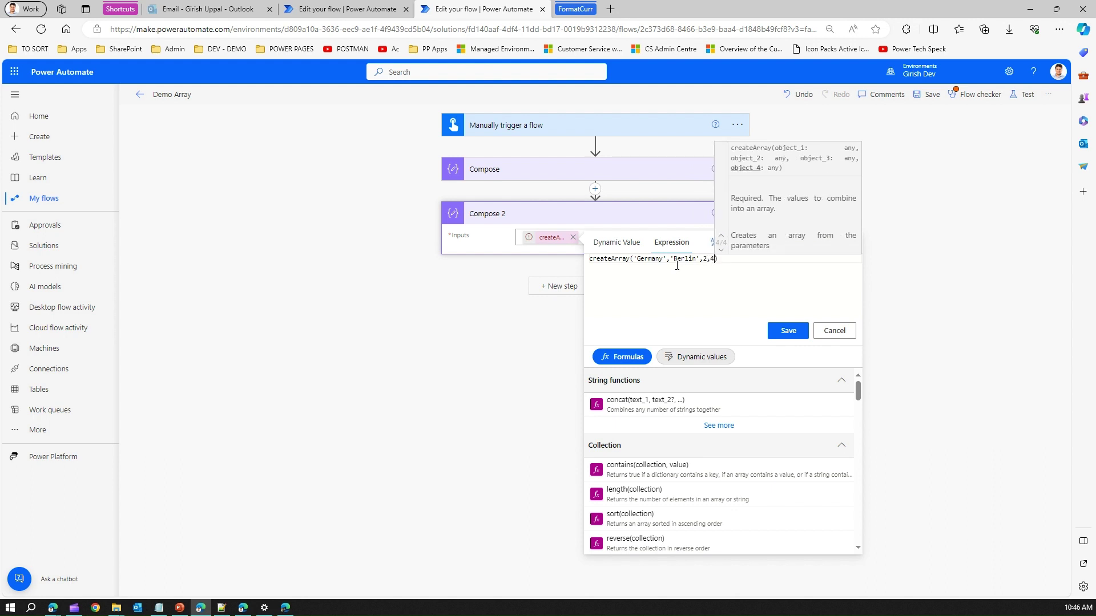
text(,5.432)
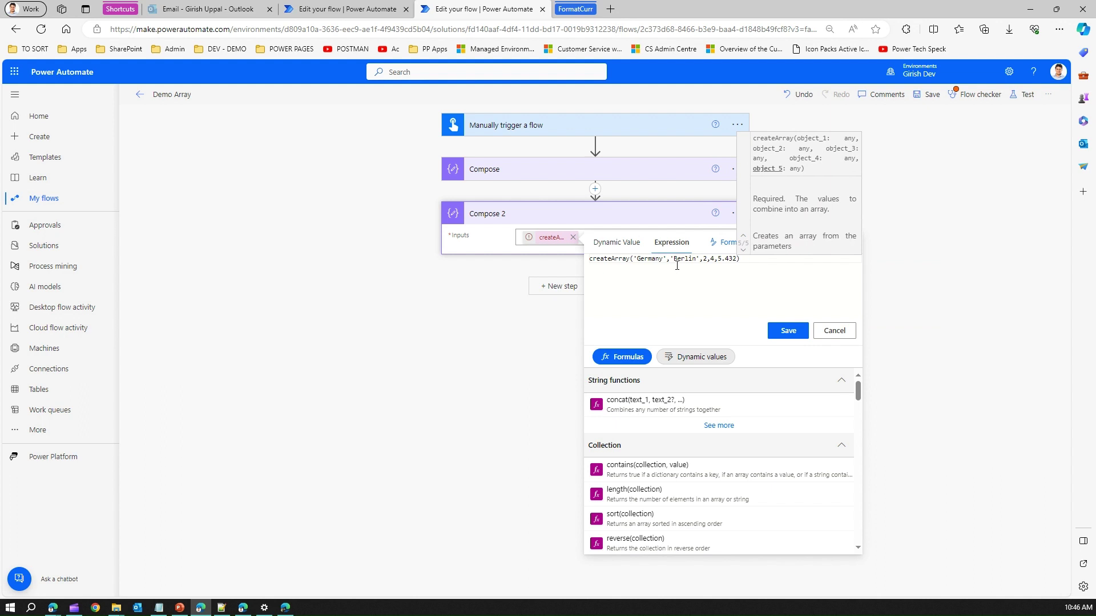
text(,true,)
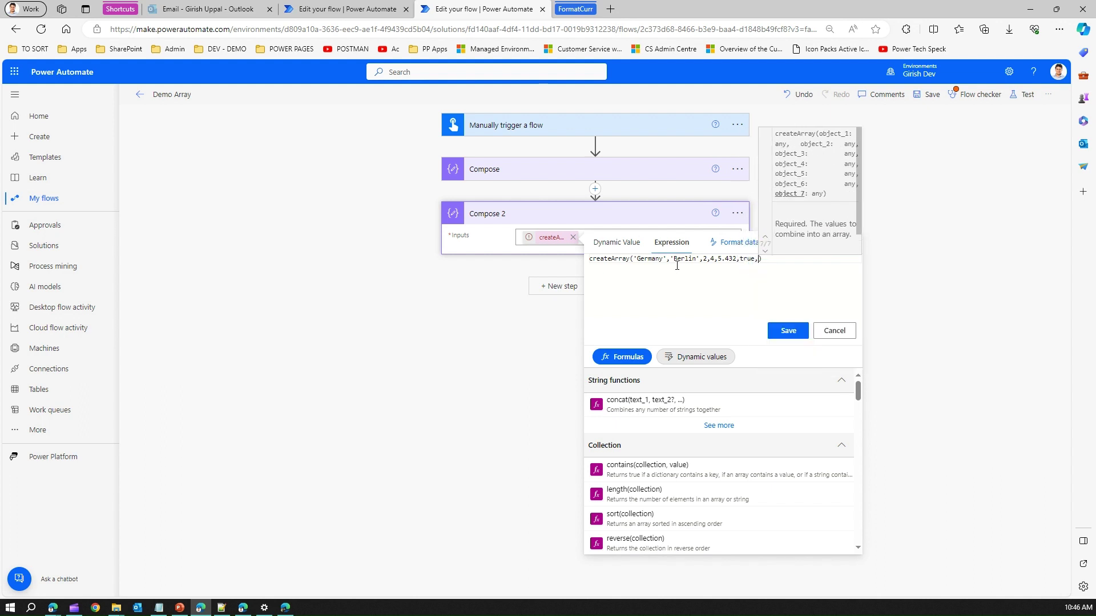
text(false)
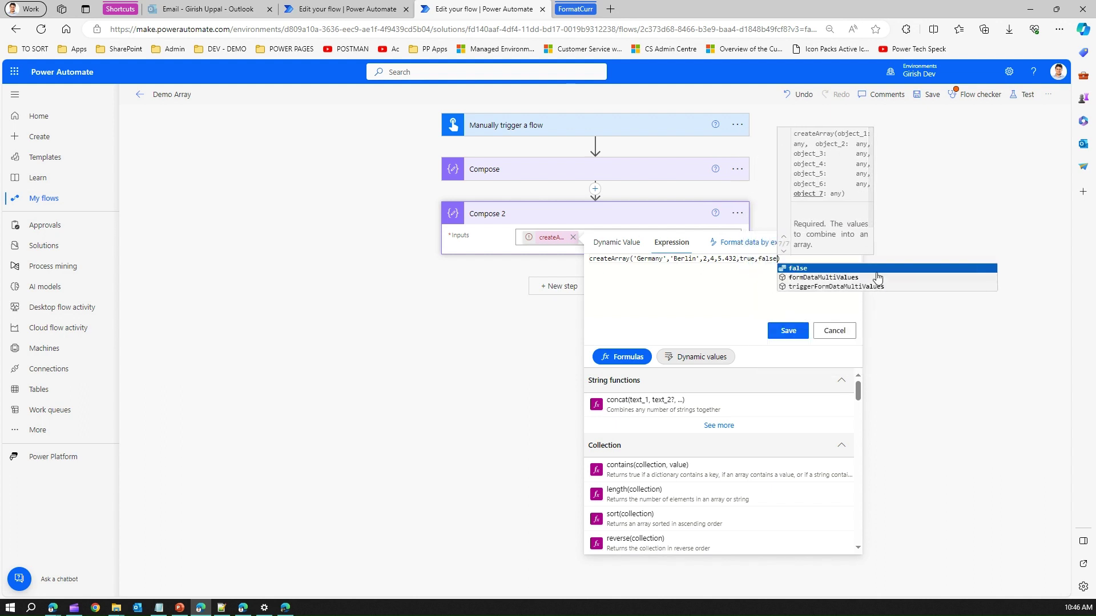
key(Escape)
click(791, 332)
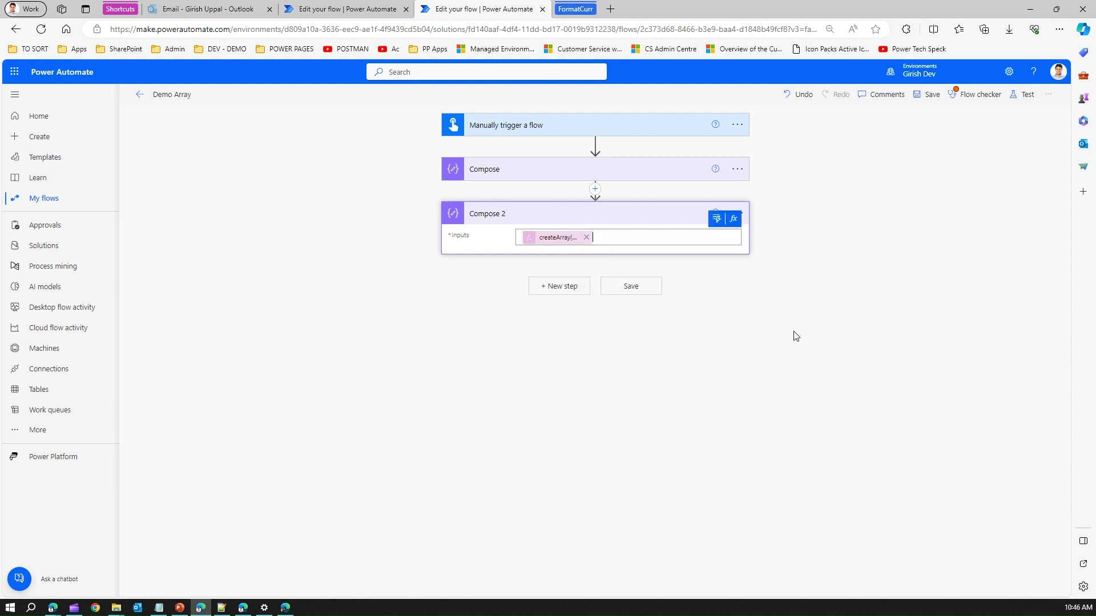
Finish editing Compose 2 and save the Demo Array flow.
click(621, 292)
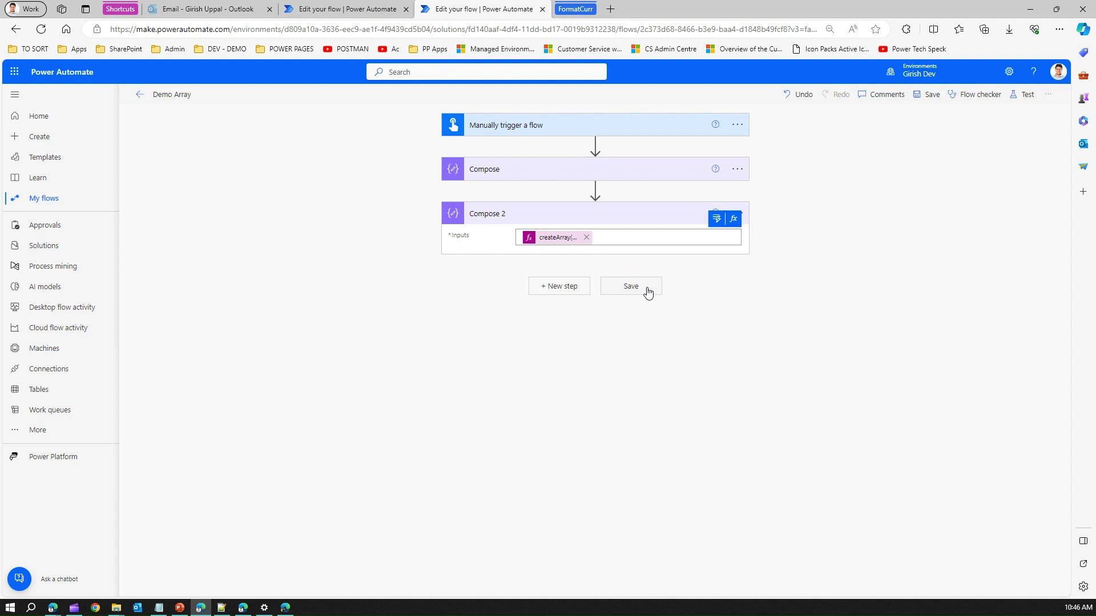
click(927, 94)
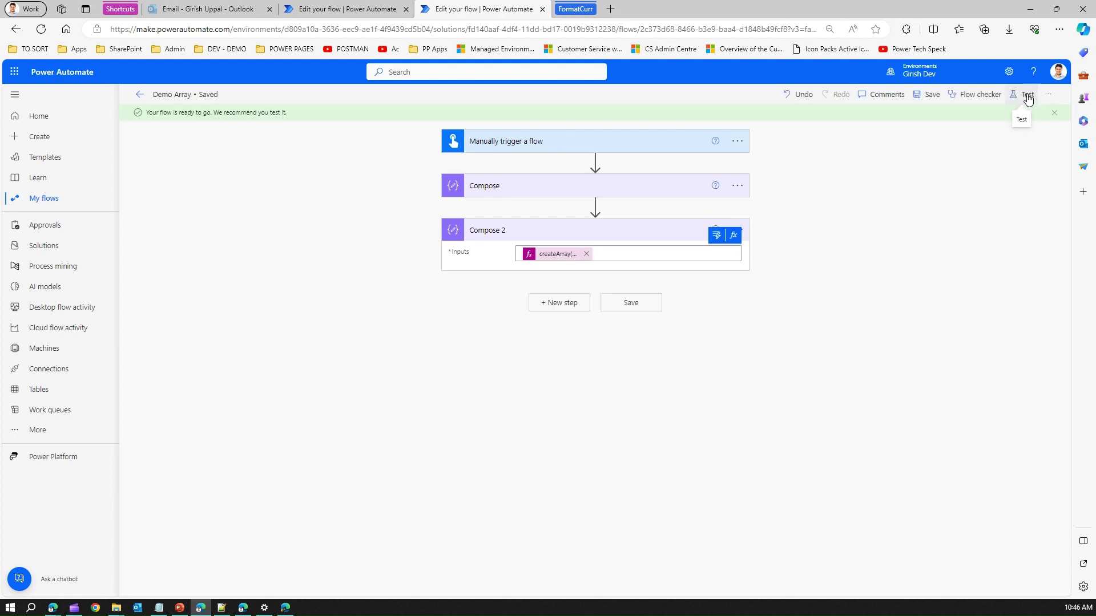
Run a manually triggered test of the flow and view the resulting run.
click(1027, 96)
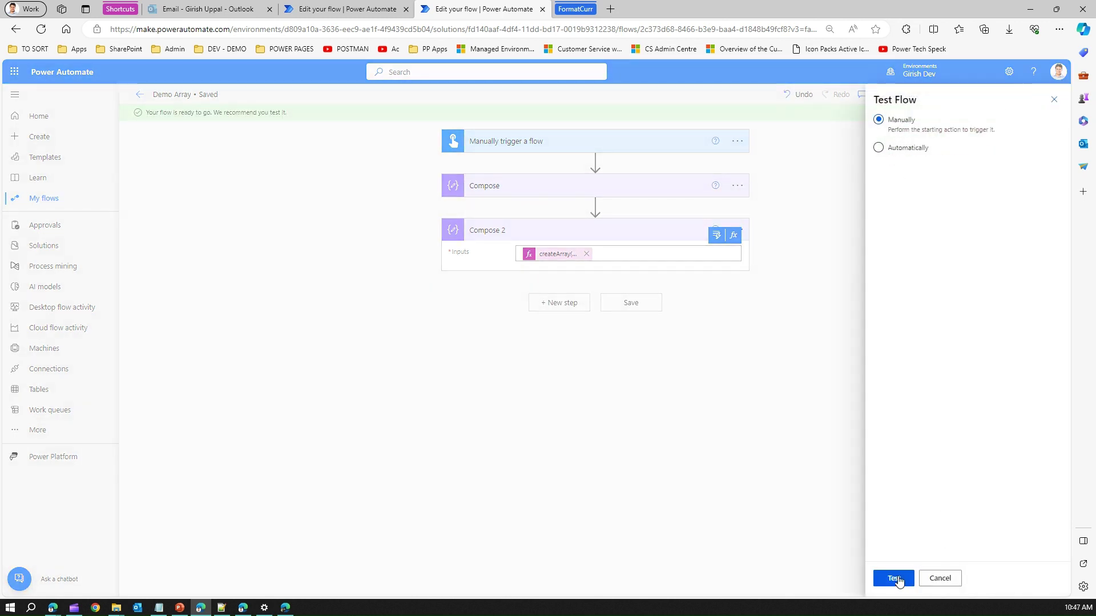
click(894, 578)
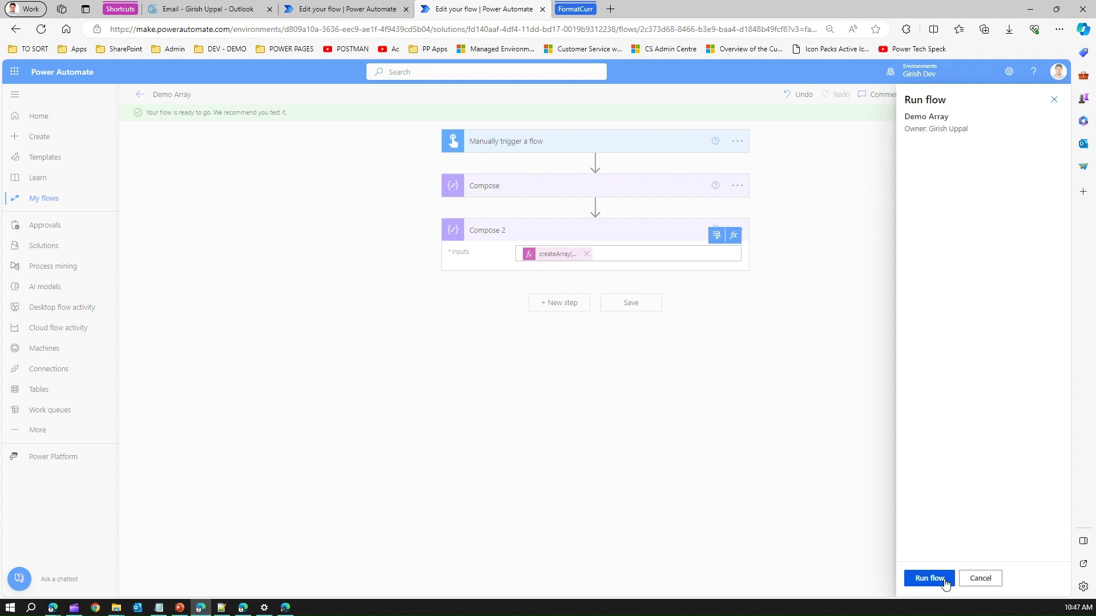
click(947, 584)
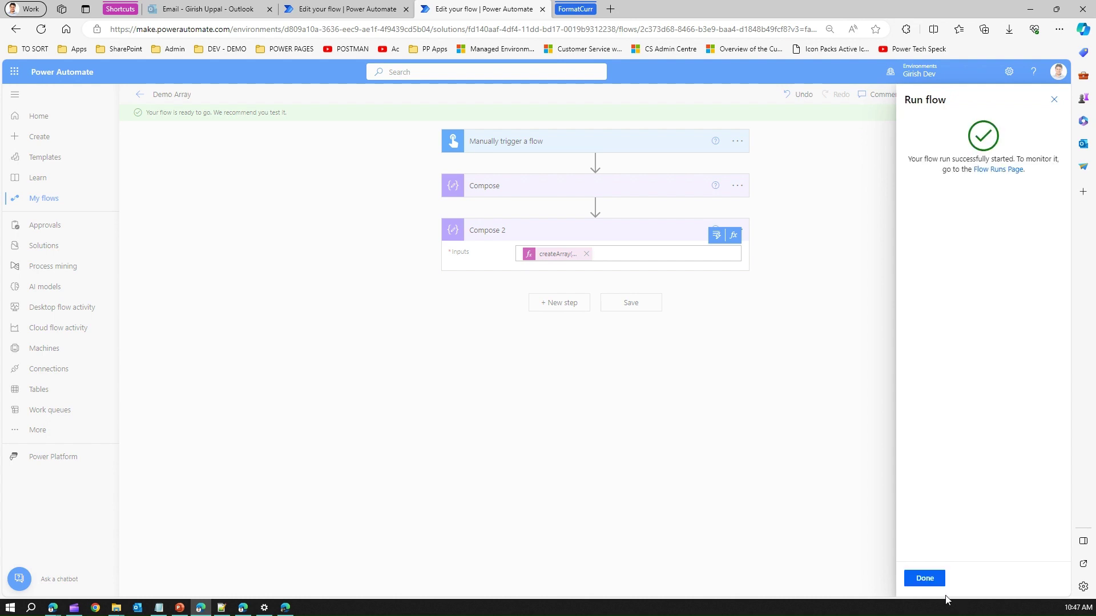
click(930, 579)
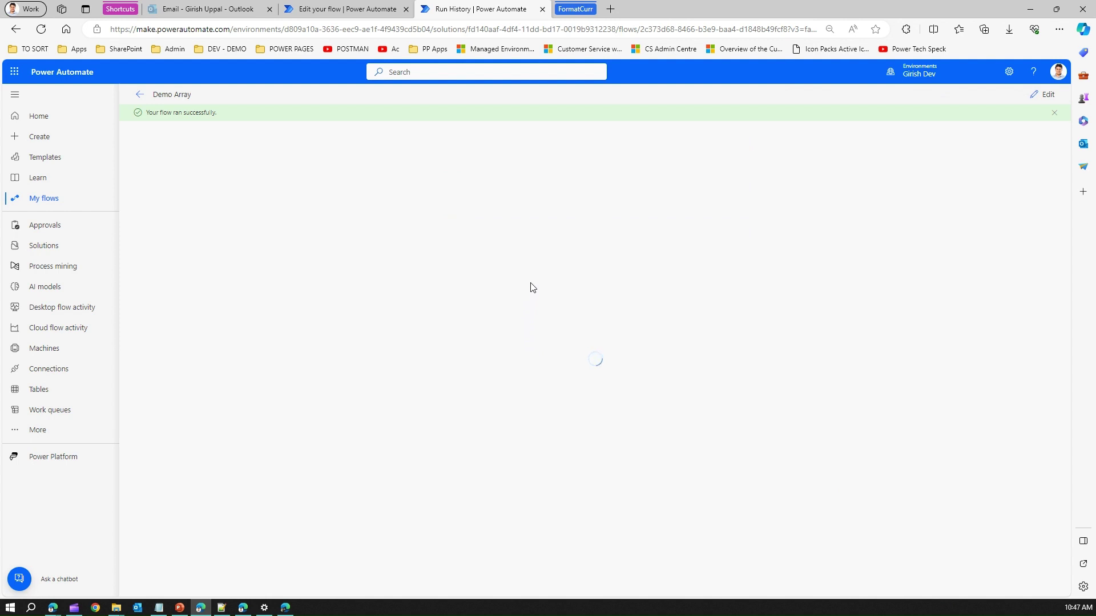
Expand the Compose 2 and Compose run cards to reveal their Inputs and Outputs.
click(524, 243)
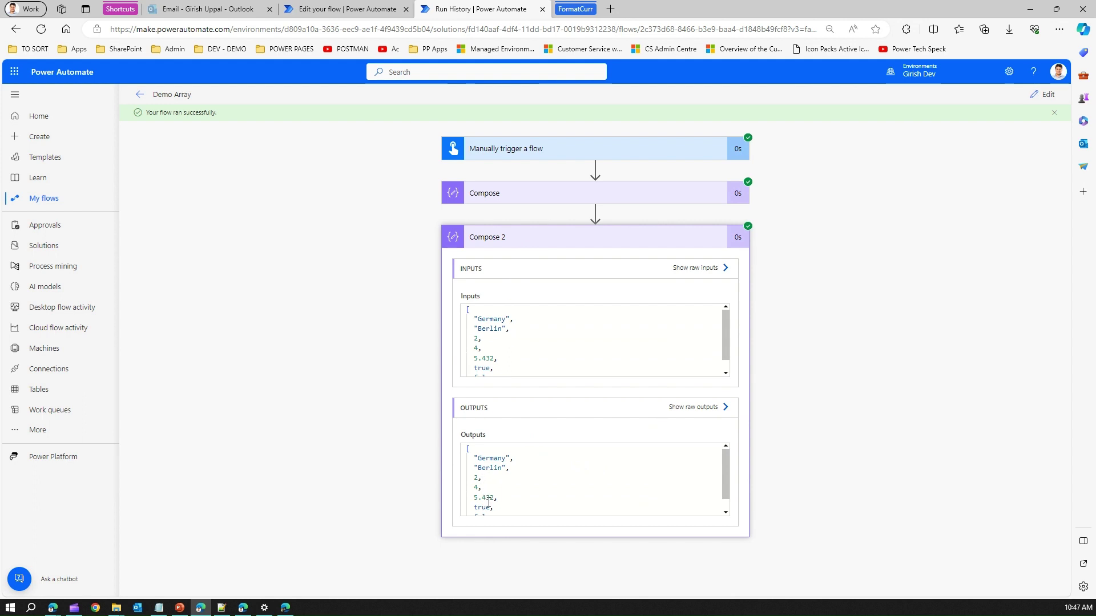
mouse_move(727, 484)
mouse_down()
mouse_move(727, 495)
mouse_move(731, 482)
mouse_up()
click(543, 198)
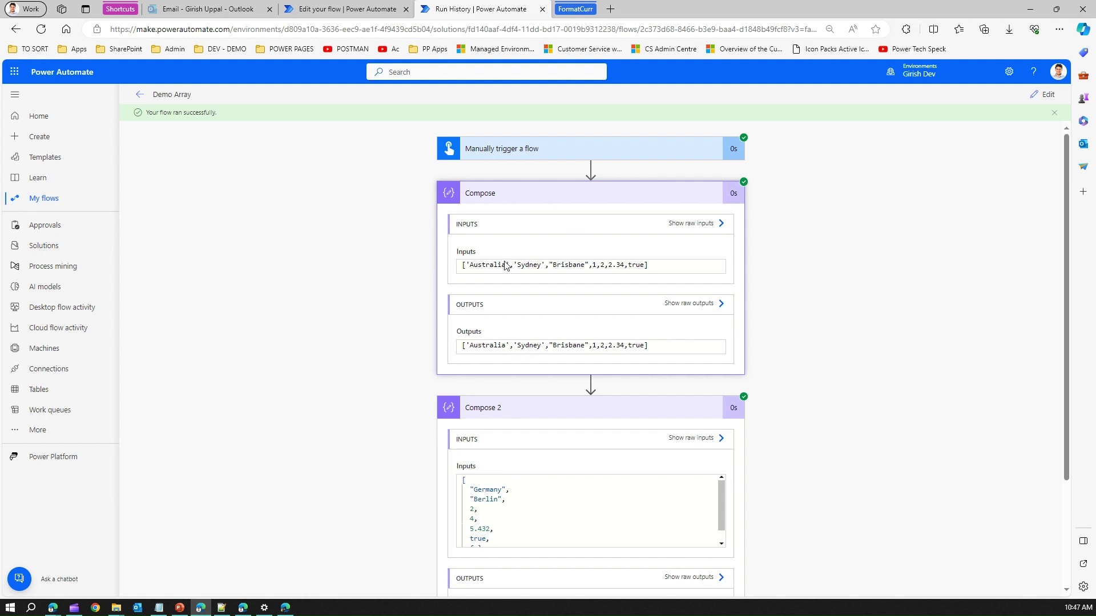
Highlight the quotes around Brisbane in the Compose output, then clear the highlight.
drag(465, 346, 470, 347)
drag(549, 346, 588, 345)
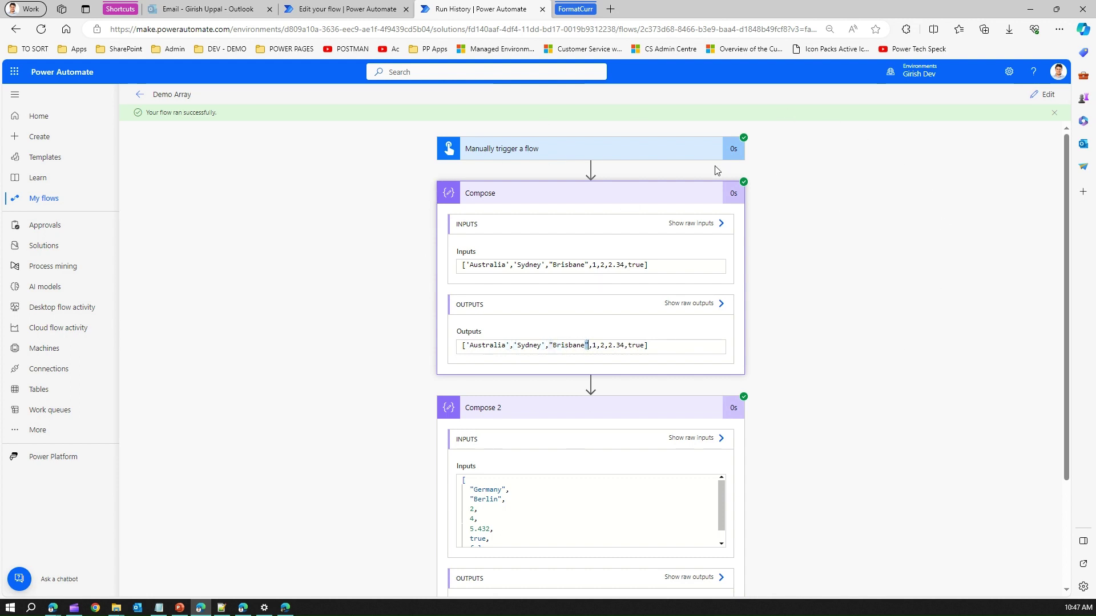
click(692, 348)
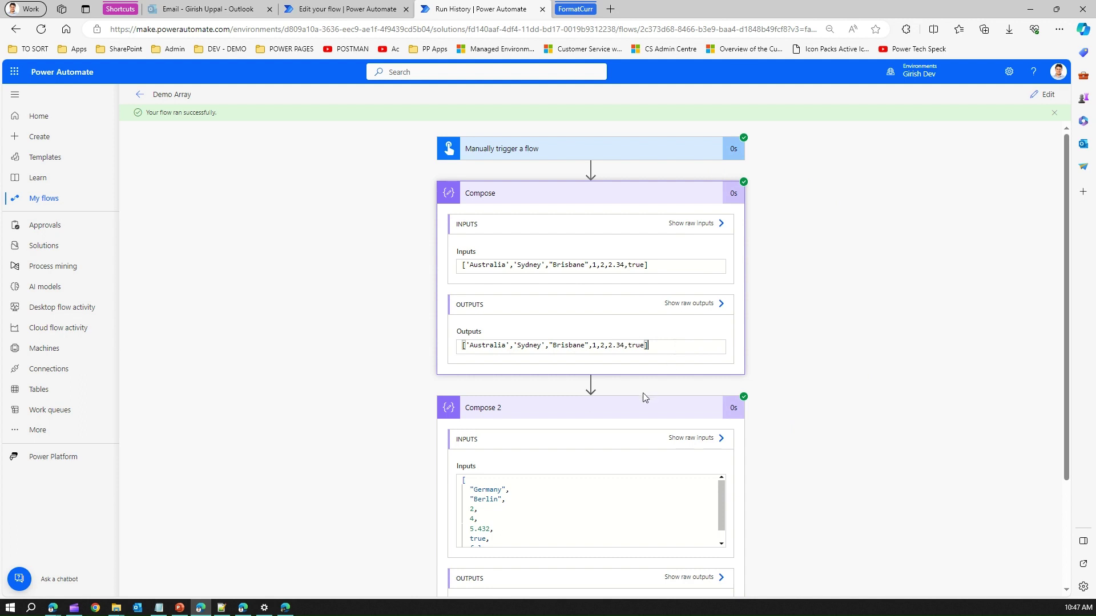
drag(1065, 313, 1067, 401)
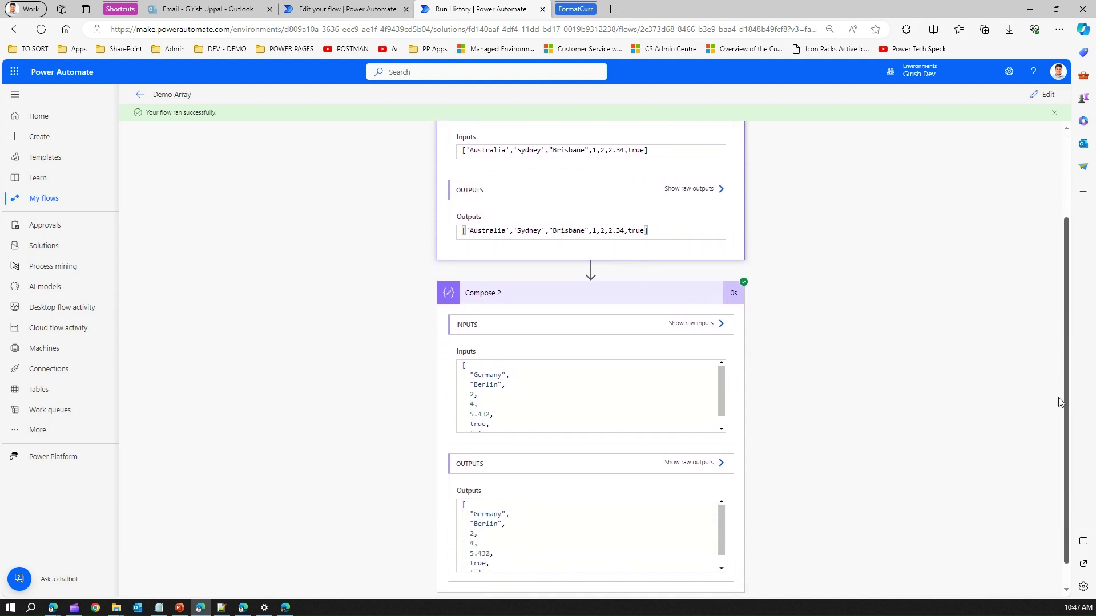
click(693, 189)
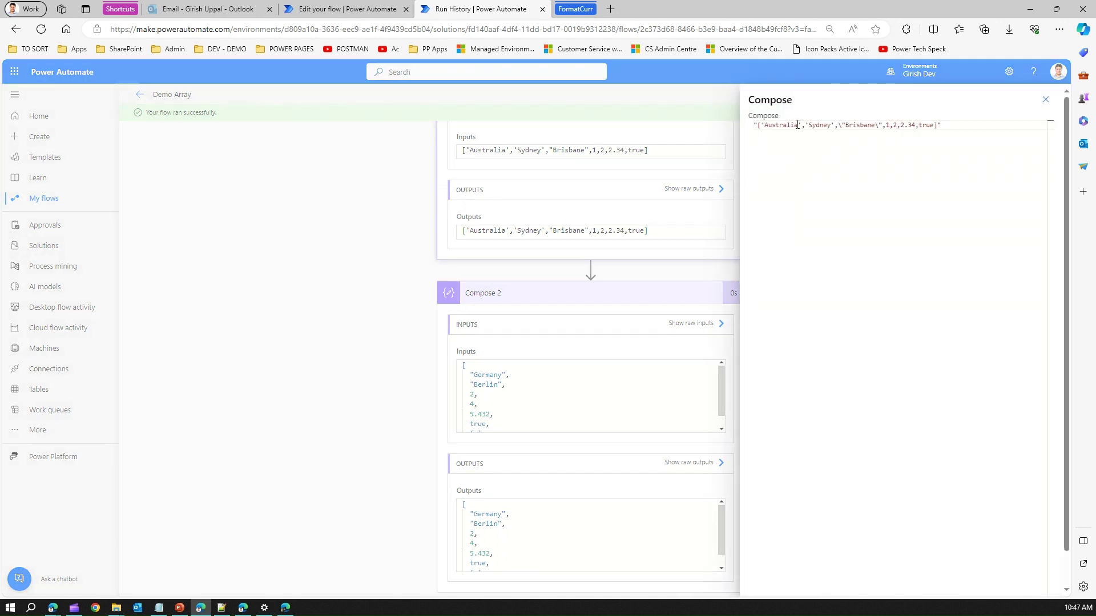
click(1045, 99)
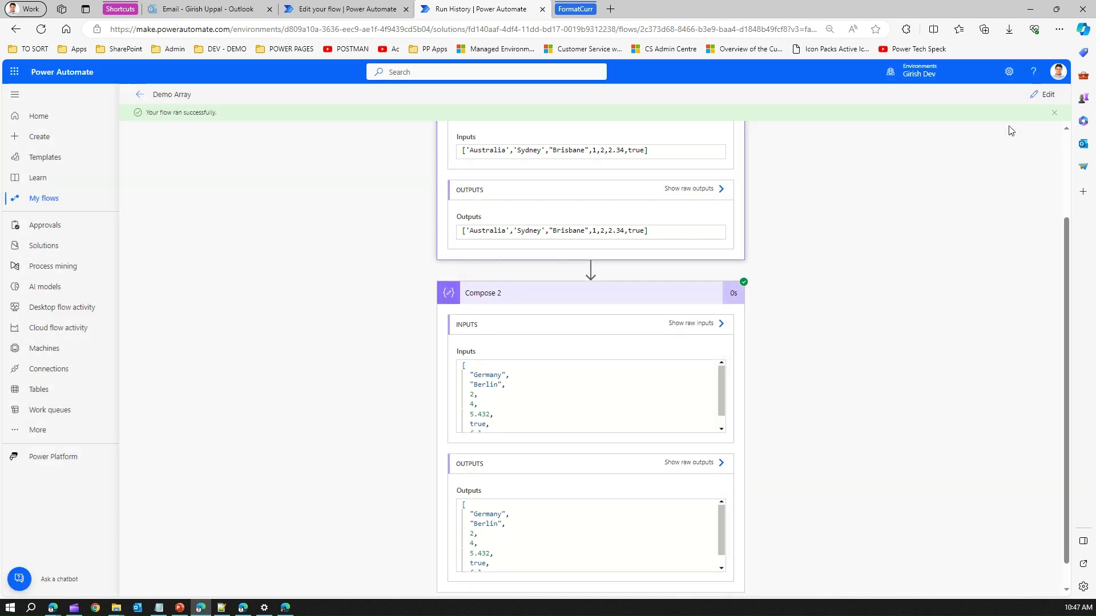
click(696, 463)
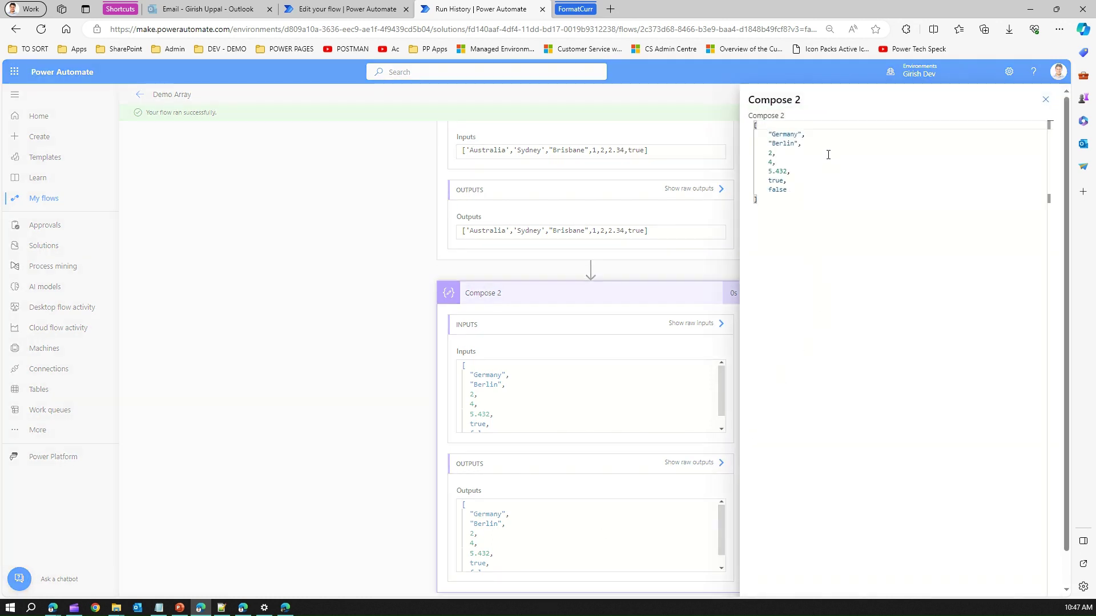
drag(769, 135, 805, 133)
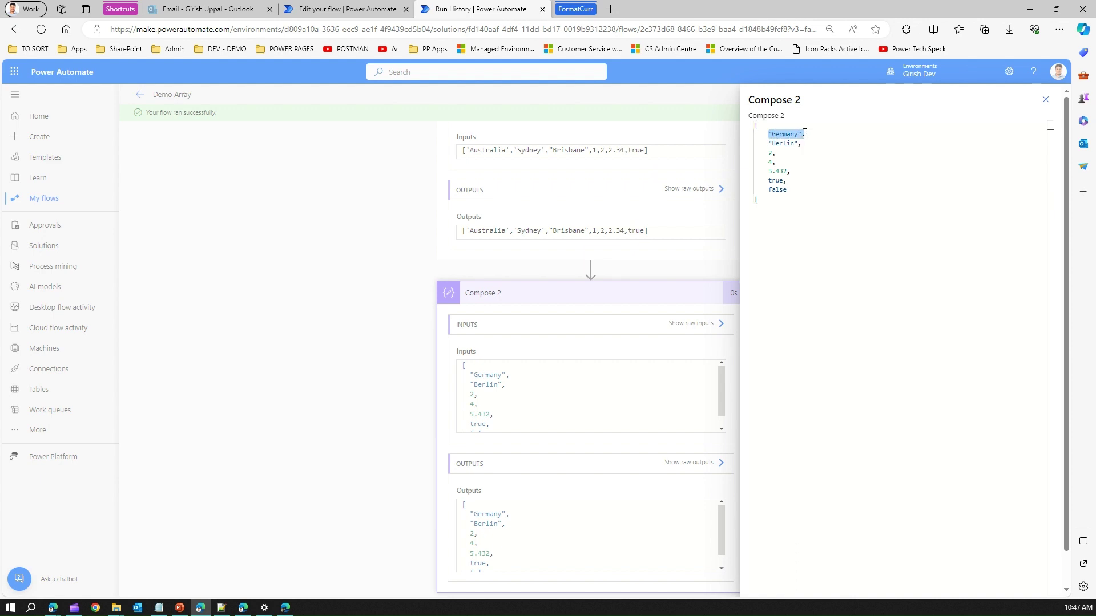
click(782, 145)
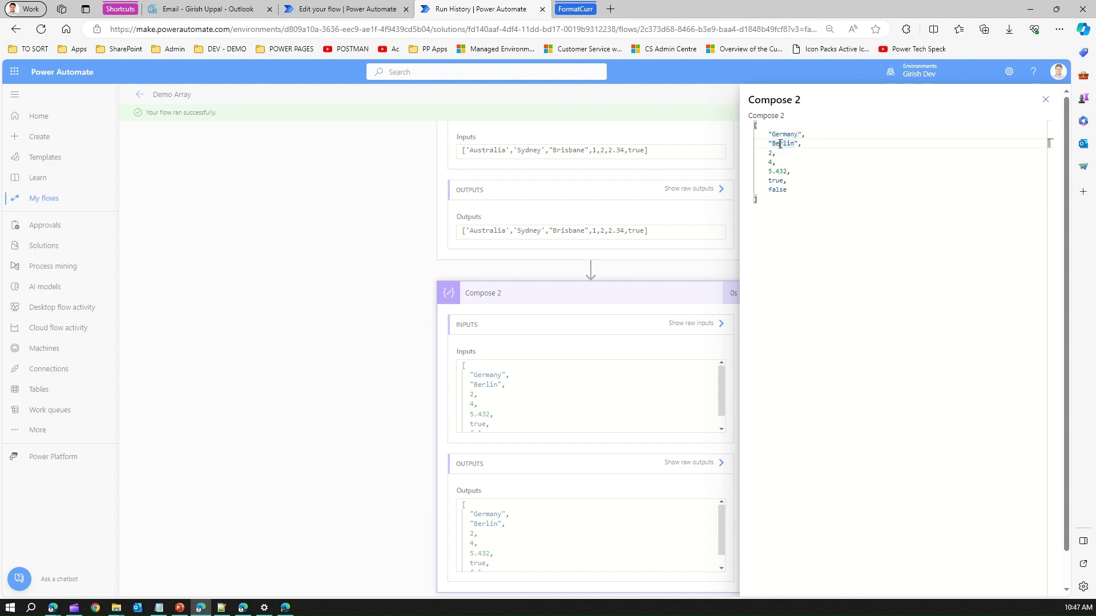
drag(769, 143, 803, 143)
click(1045, 99)
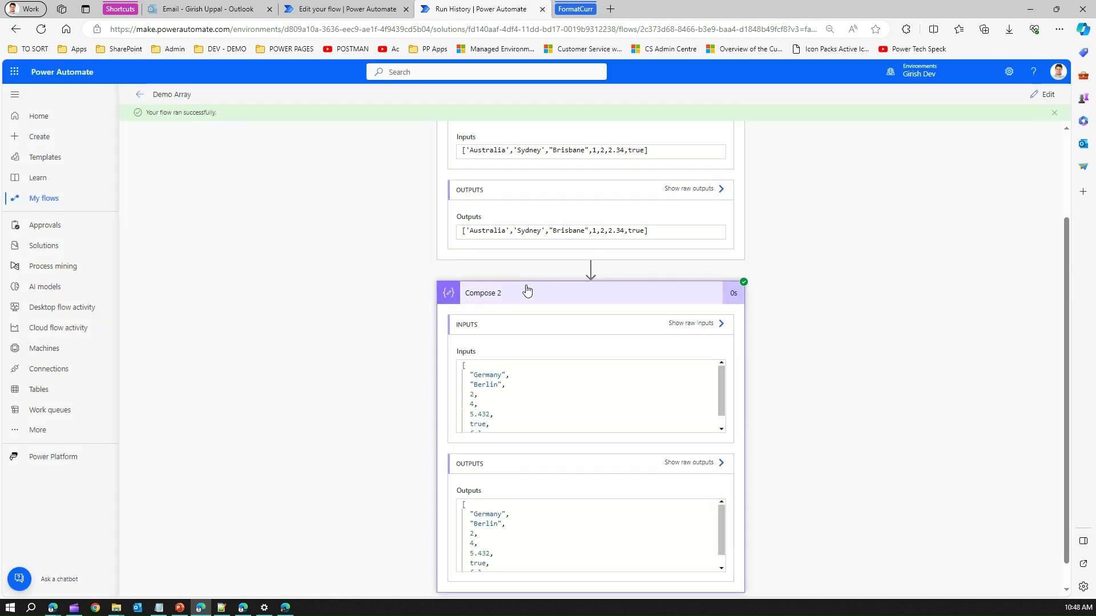